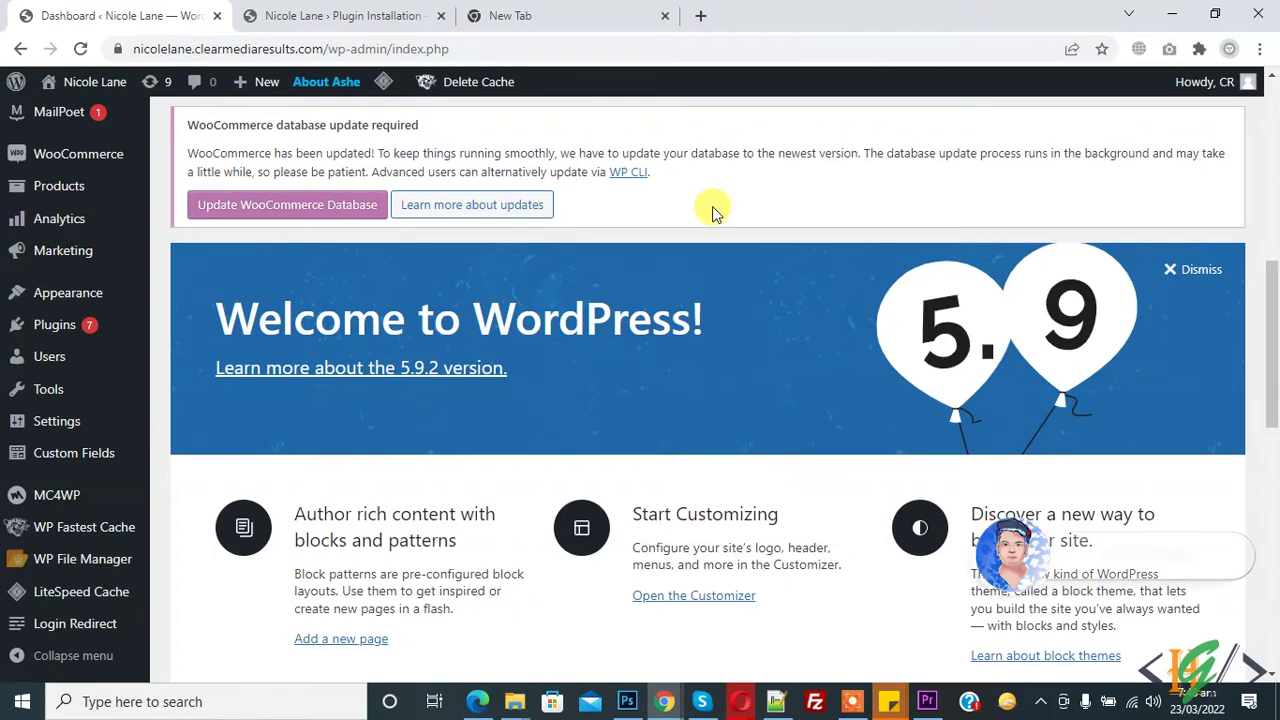
# Check the live site in the other browser and reload it.
pyautogui.scroll(-1, 713, 209)
pyautogui.scroll(-1, 712, 206)
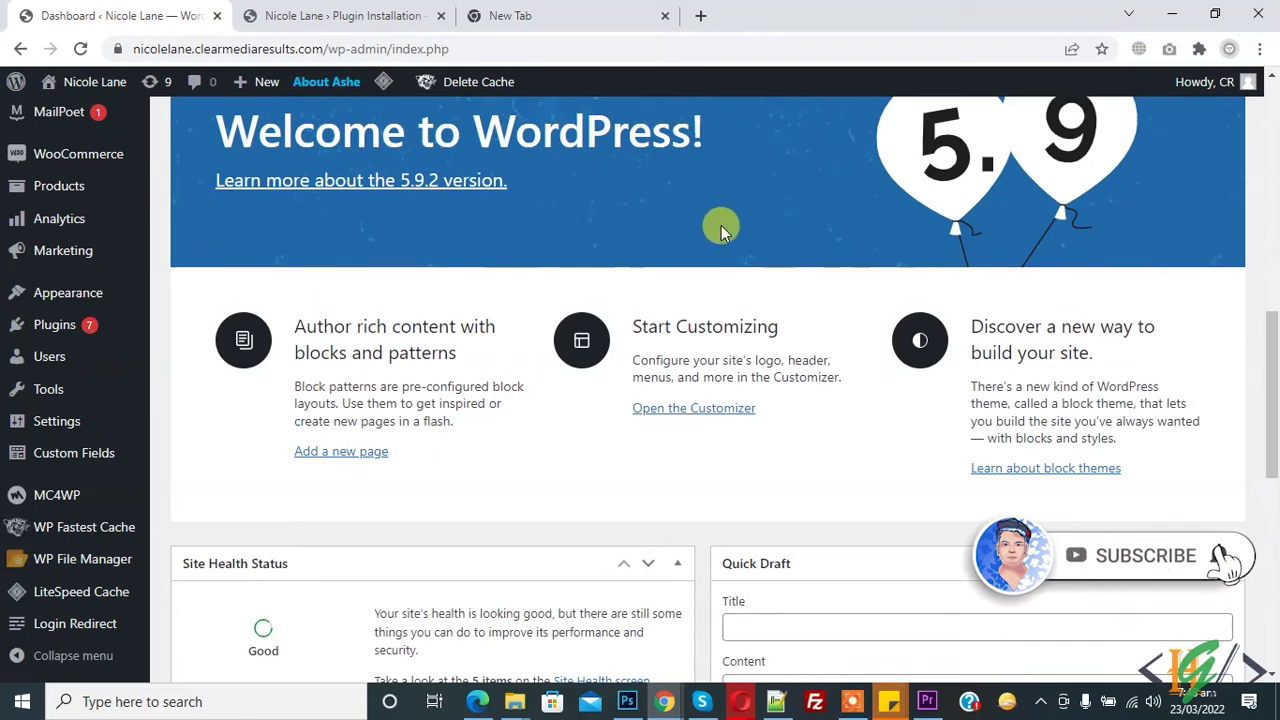
pyautogui.click(478, 701)
pyautogui.scroll(1, 298, 190)
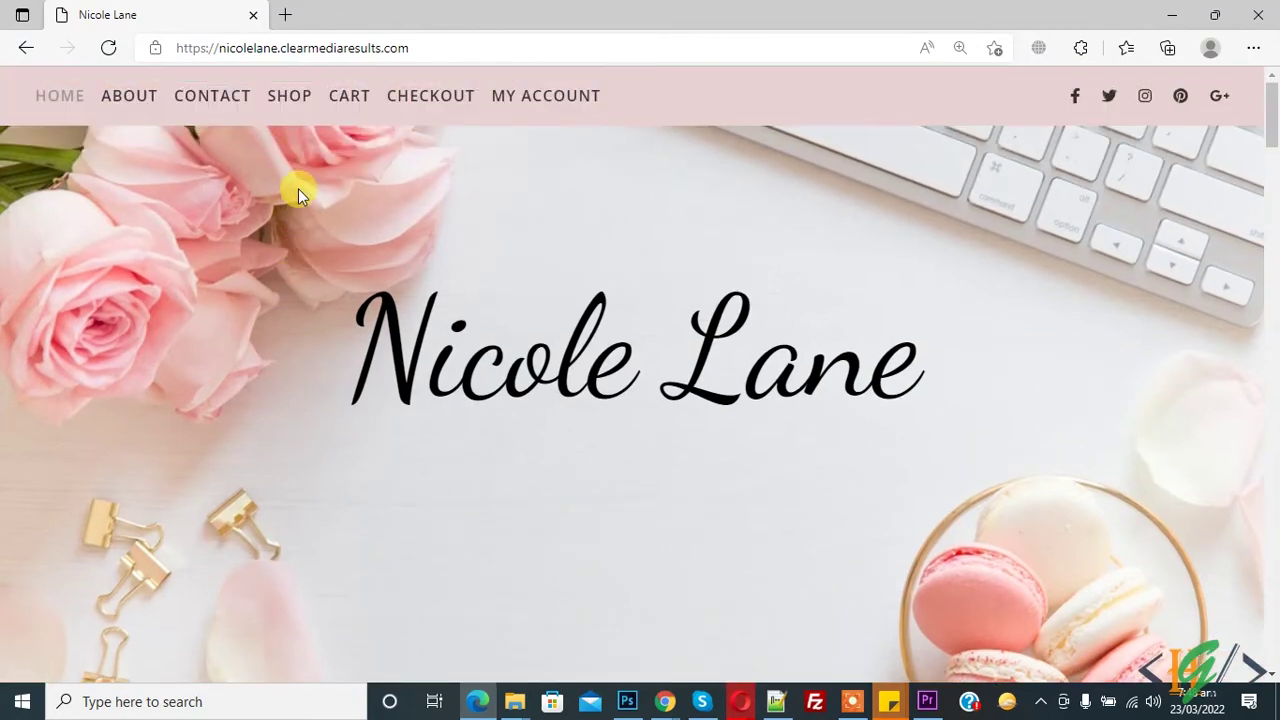
pyautogui.click(107, 47)
# Search the plugin directory for 'ultimate members' from Plugins > Add New.
pyautogui.click(481, 701)
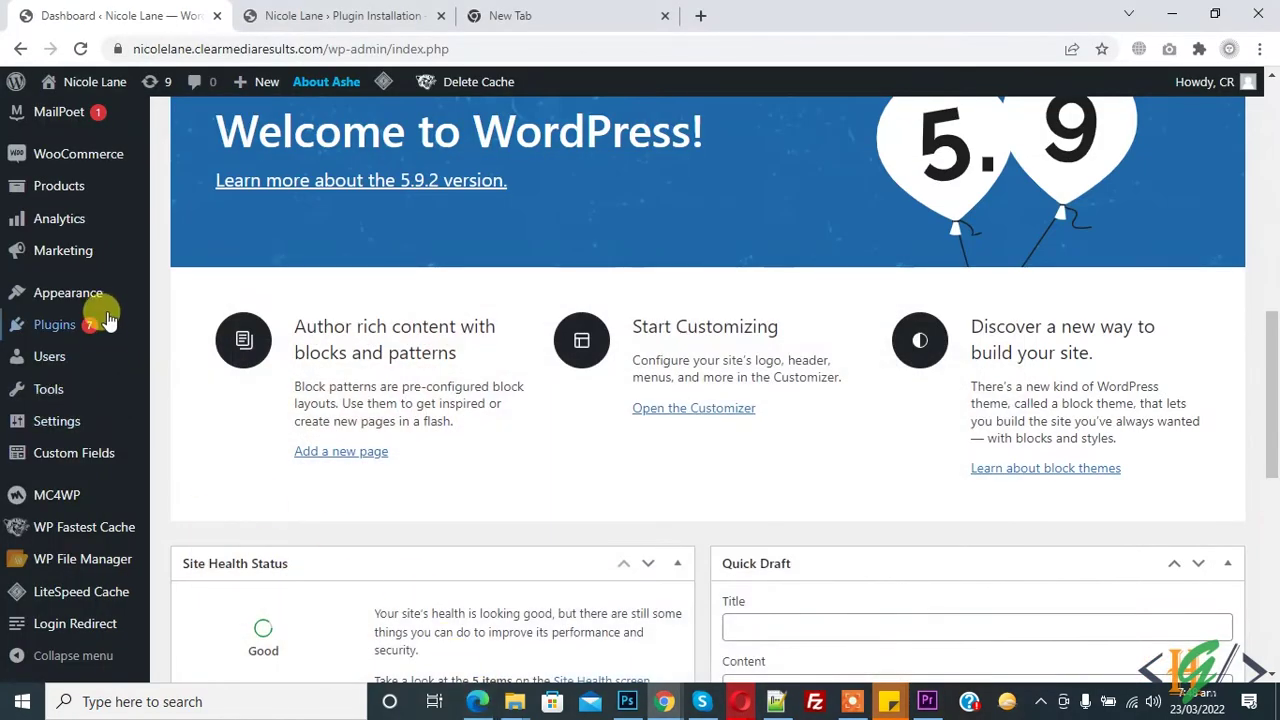
pyautogui.moveTo(100, 322)
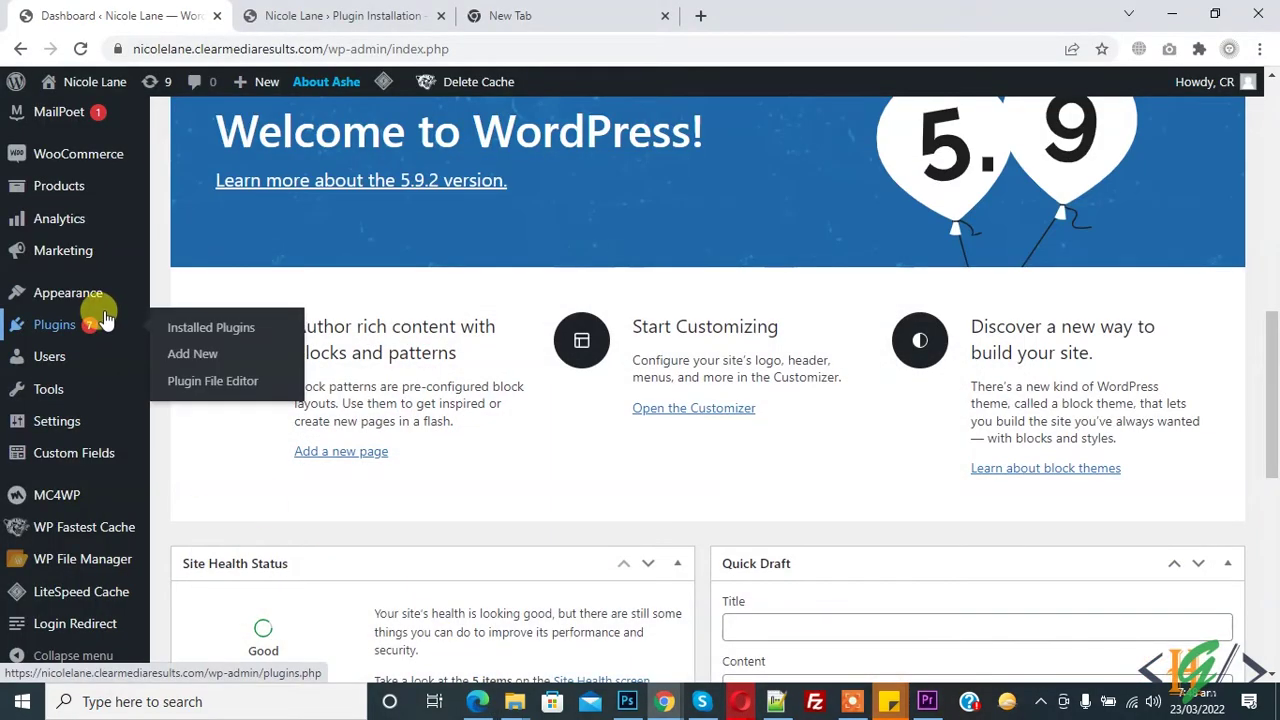
pyautogui.click(190, 353)
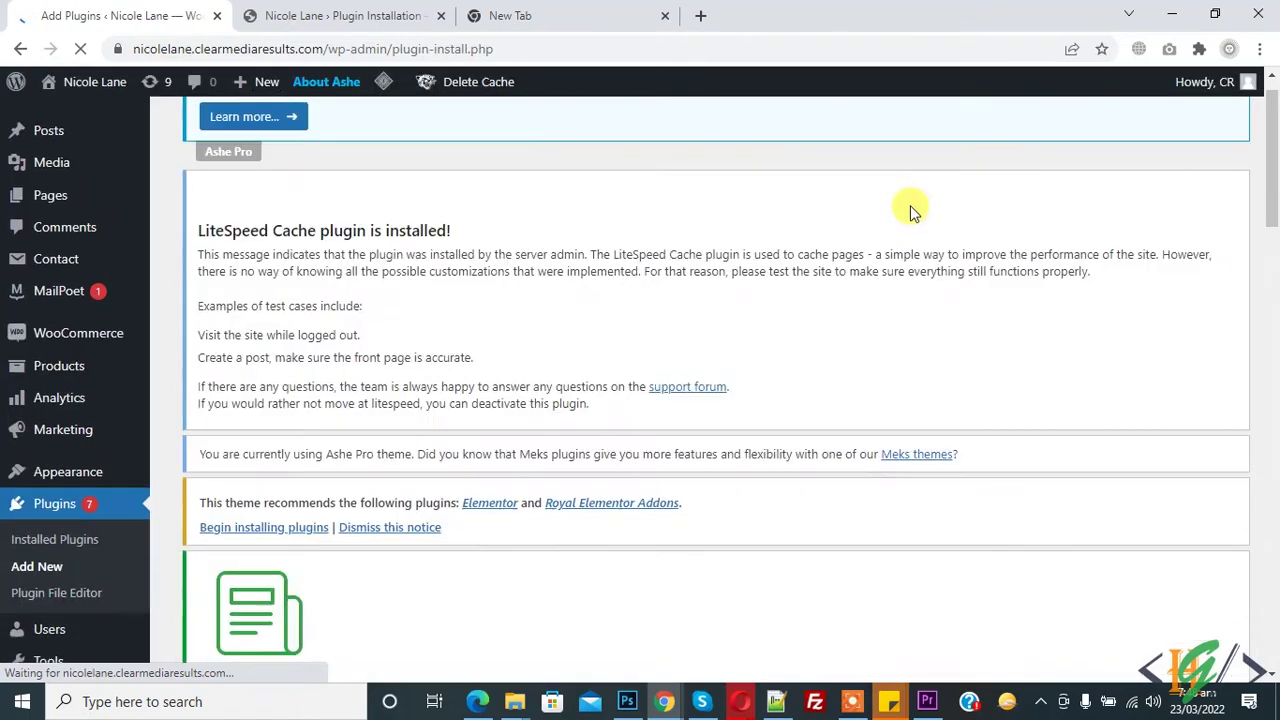
pyautogui.scroll(-4, 912, 210)
pyautogui.click(1043, 384)
pyautogui.write('ul')
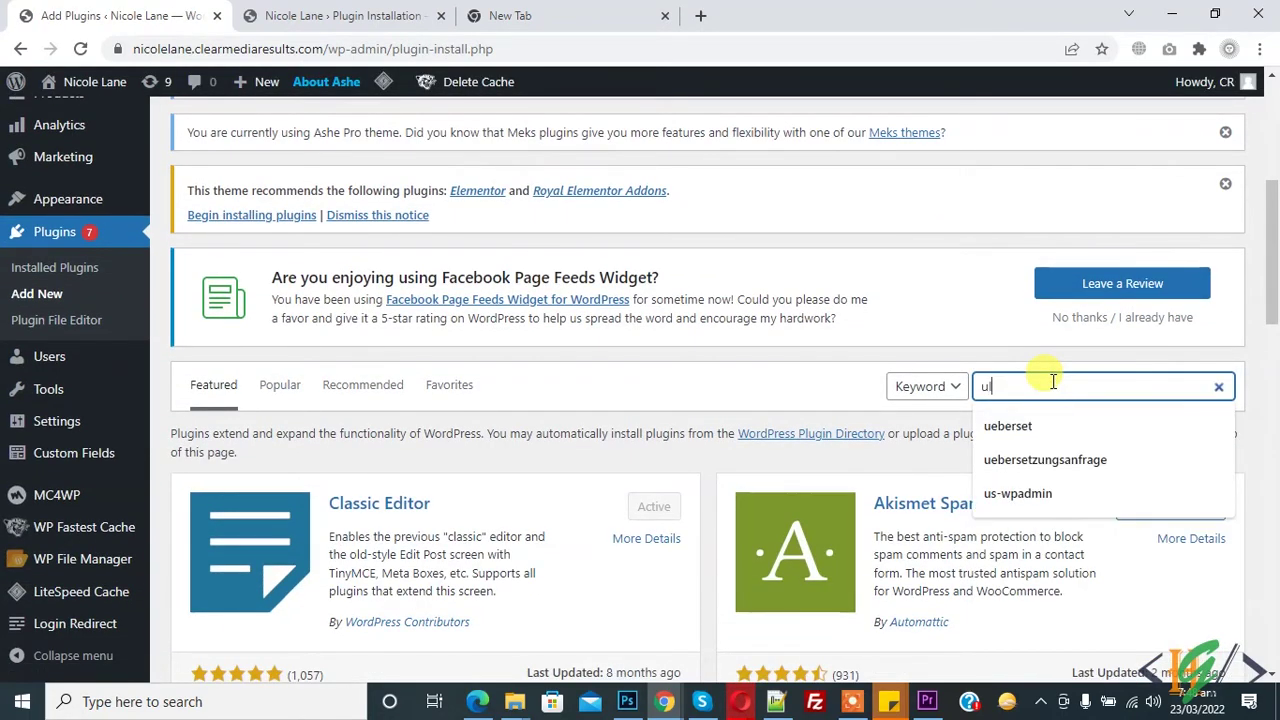
pyautogui.write('timate members')
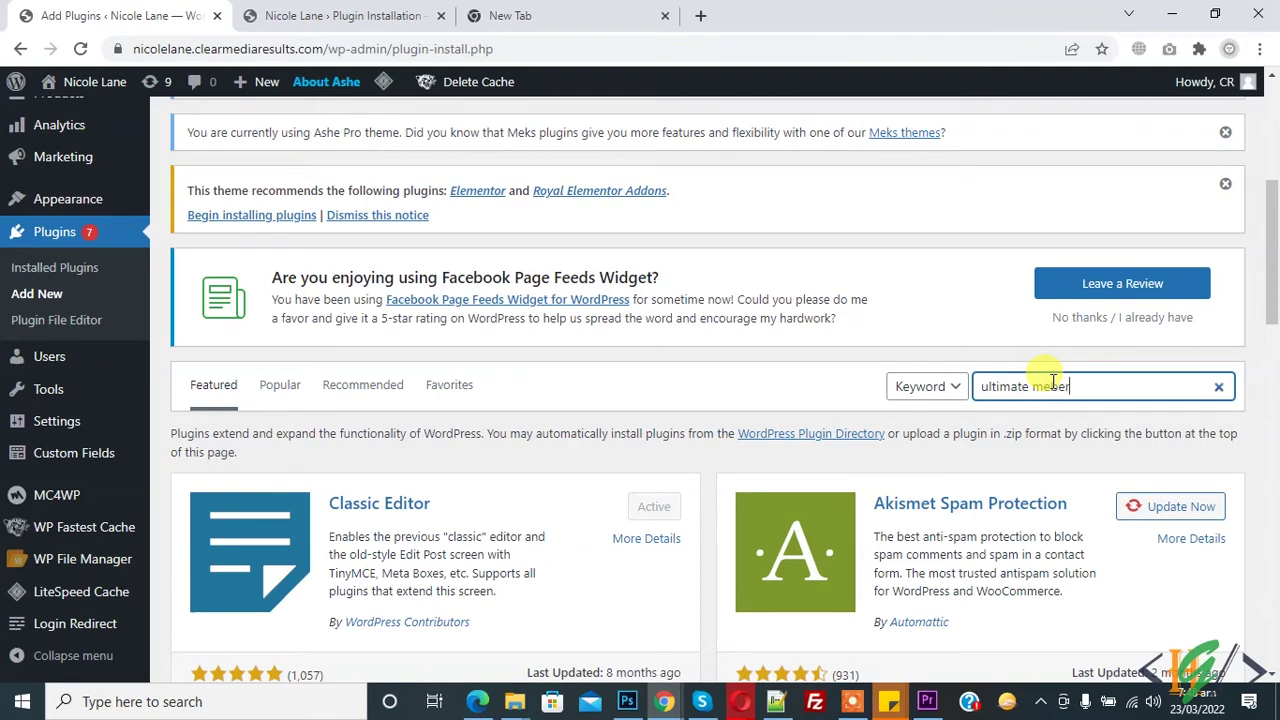
pyautogui.press('BackSpace')
pyautogui.press('BackSpace')
pyautogui.press('BackSpace')
pyautogui.press('BackSpace')
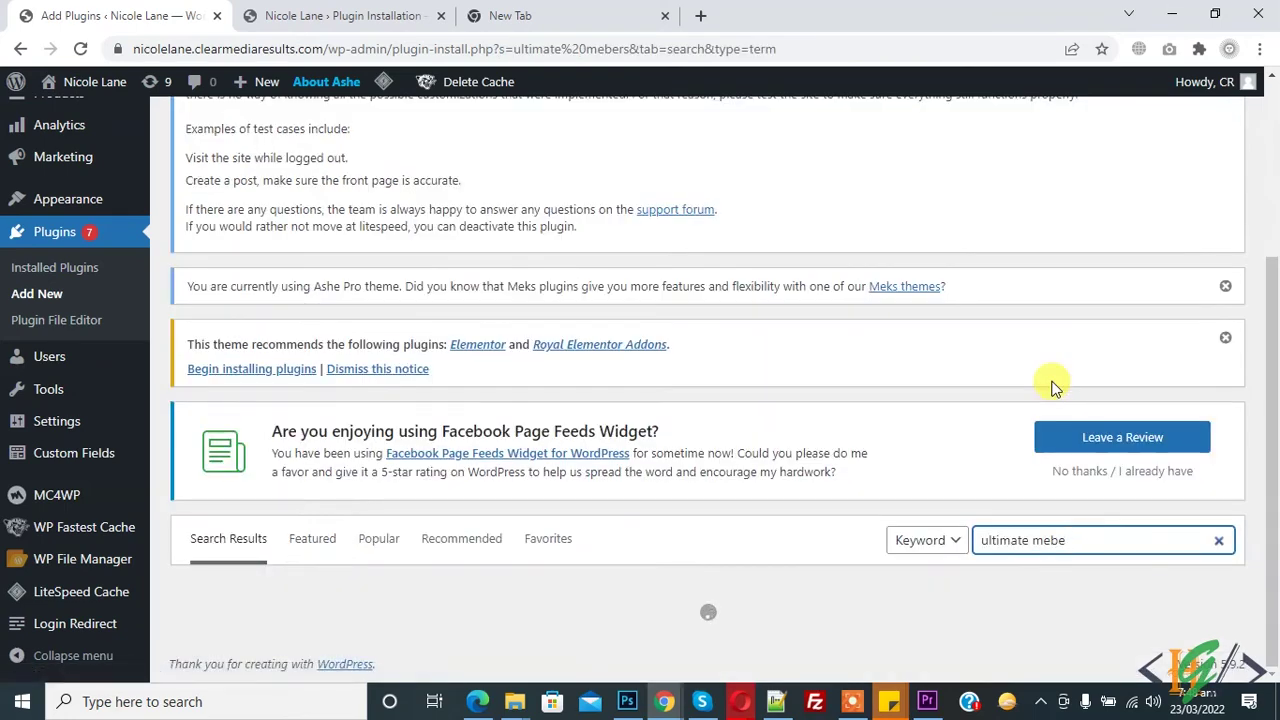
pyautogui.write('mbers')
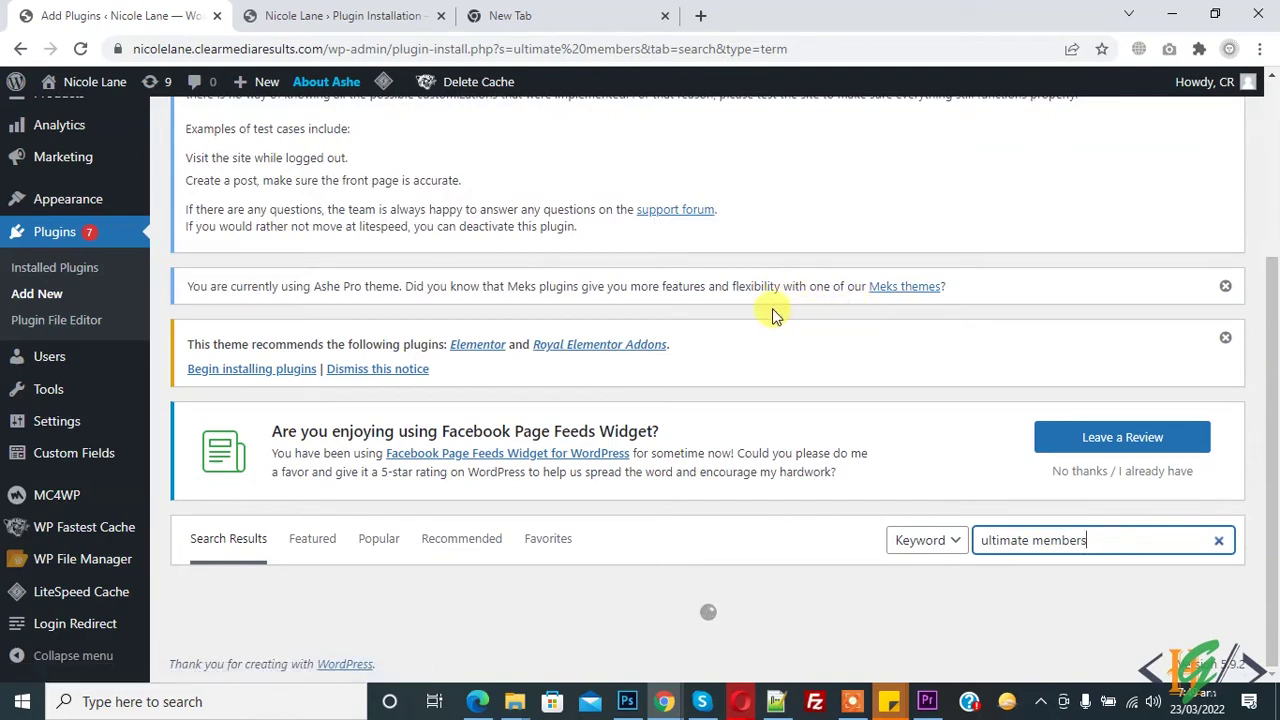
# Install and activate the Ultimate Member plugin.
pyautogui.scroll(-4, 616, 314)
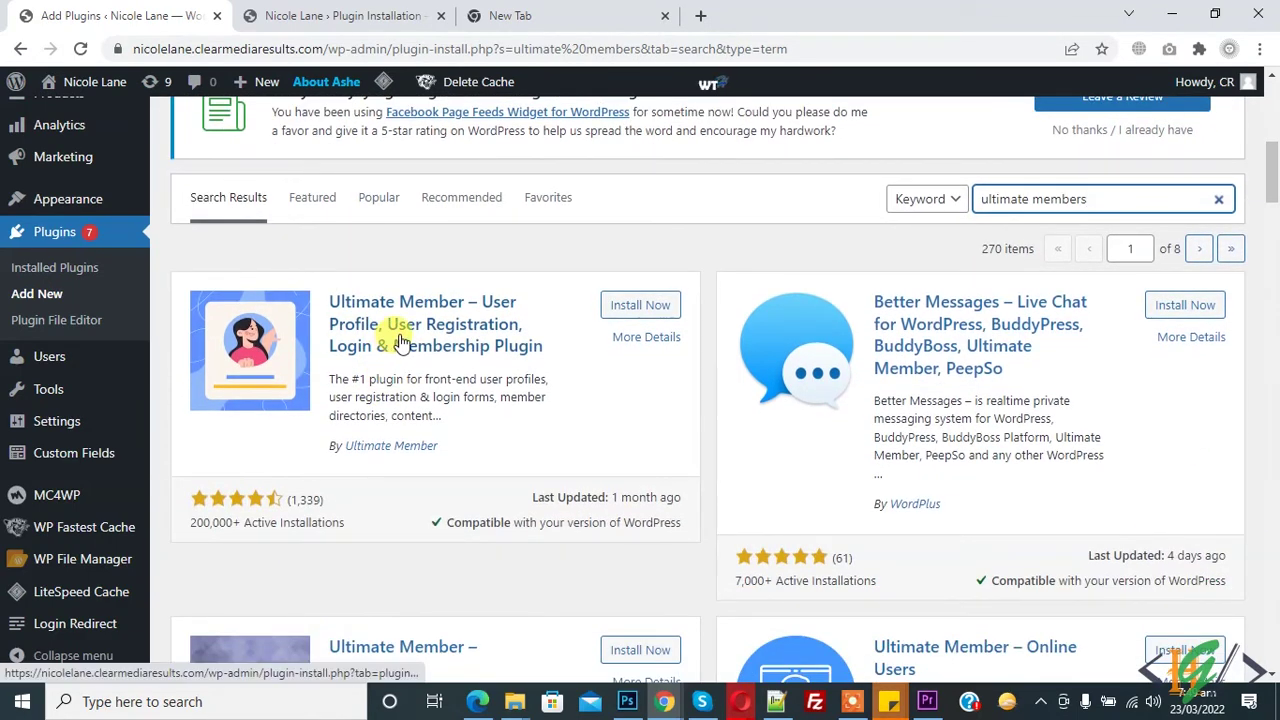
pyautogui.click(634, 310)
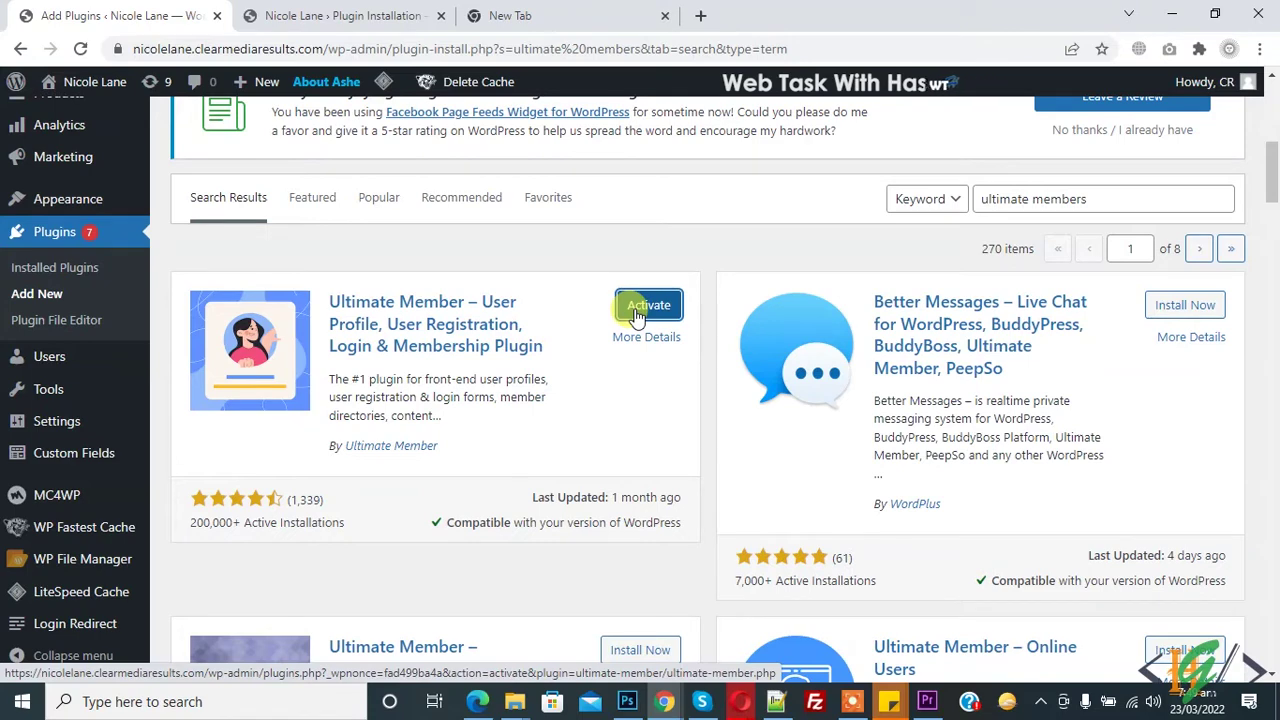
pyautogui.click(648, 306)
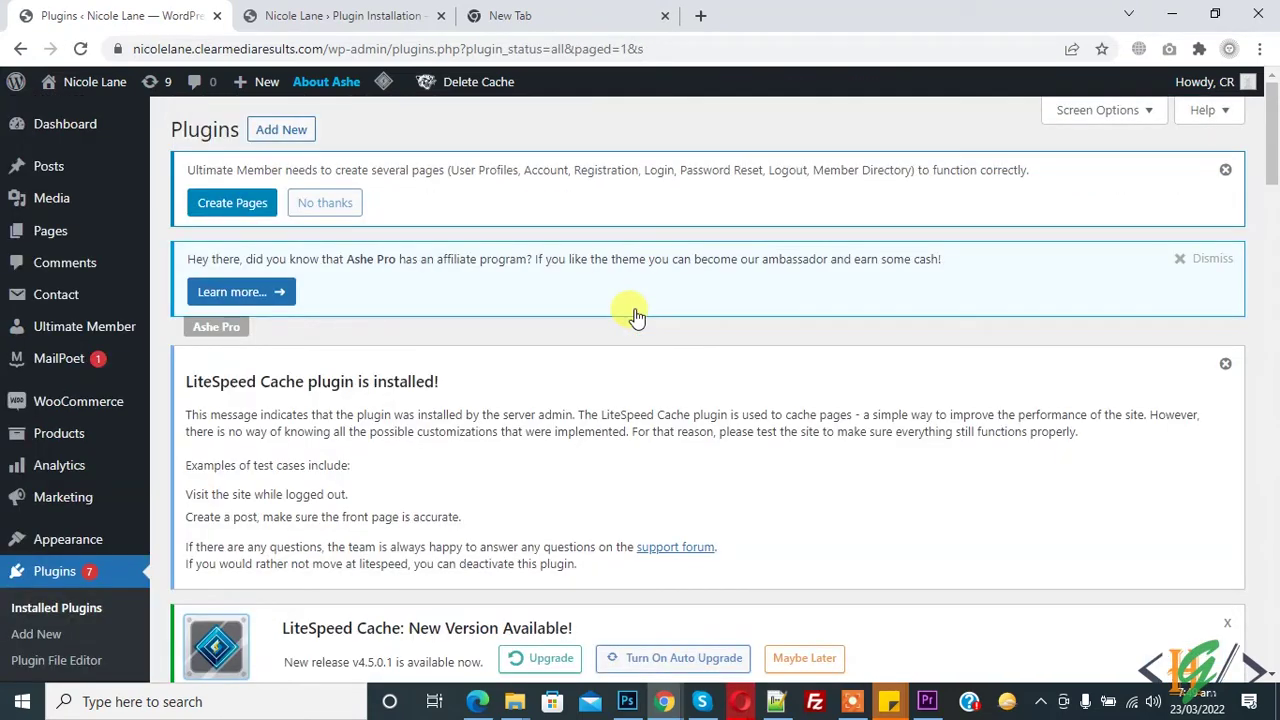
# Go to Ultimate Member > Settings and switch to its Access tab.
pyautogui.scroll(-1, 630, 303)
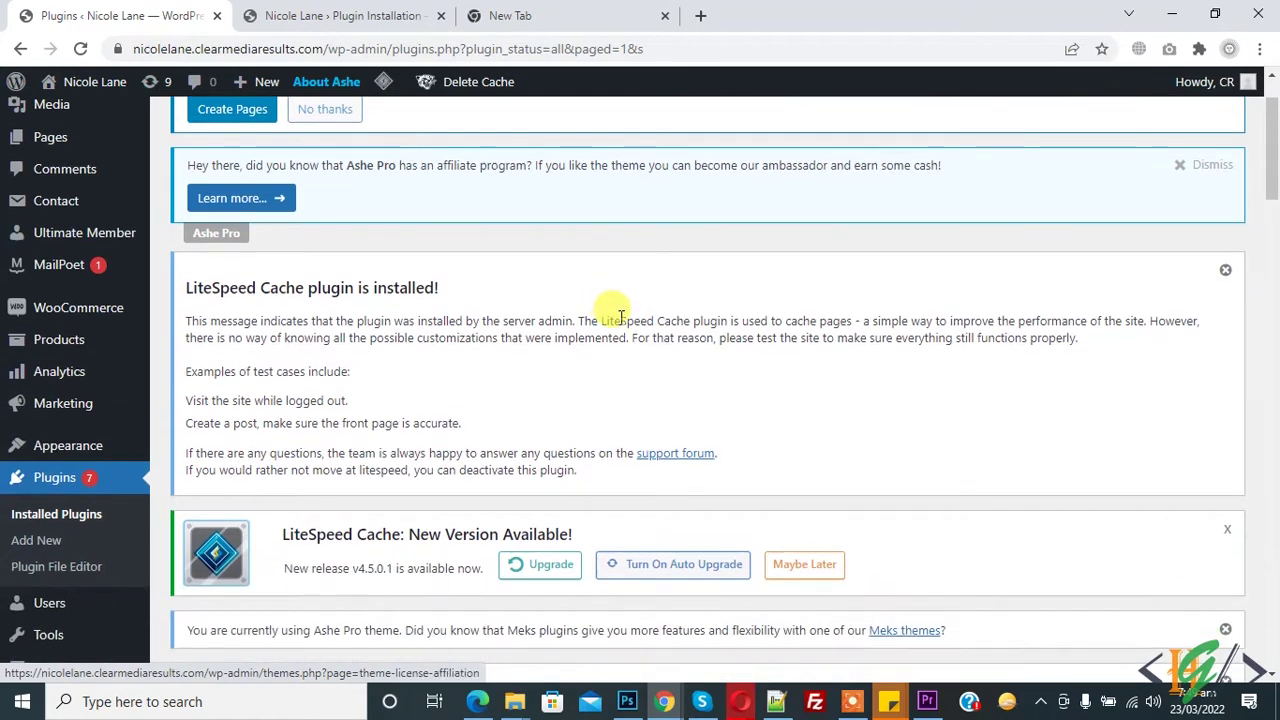
pyautogui.moveTo(97, 248)
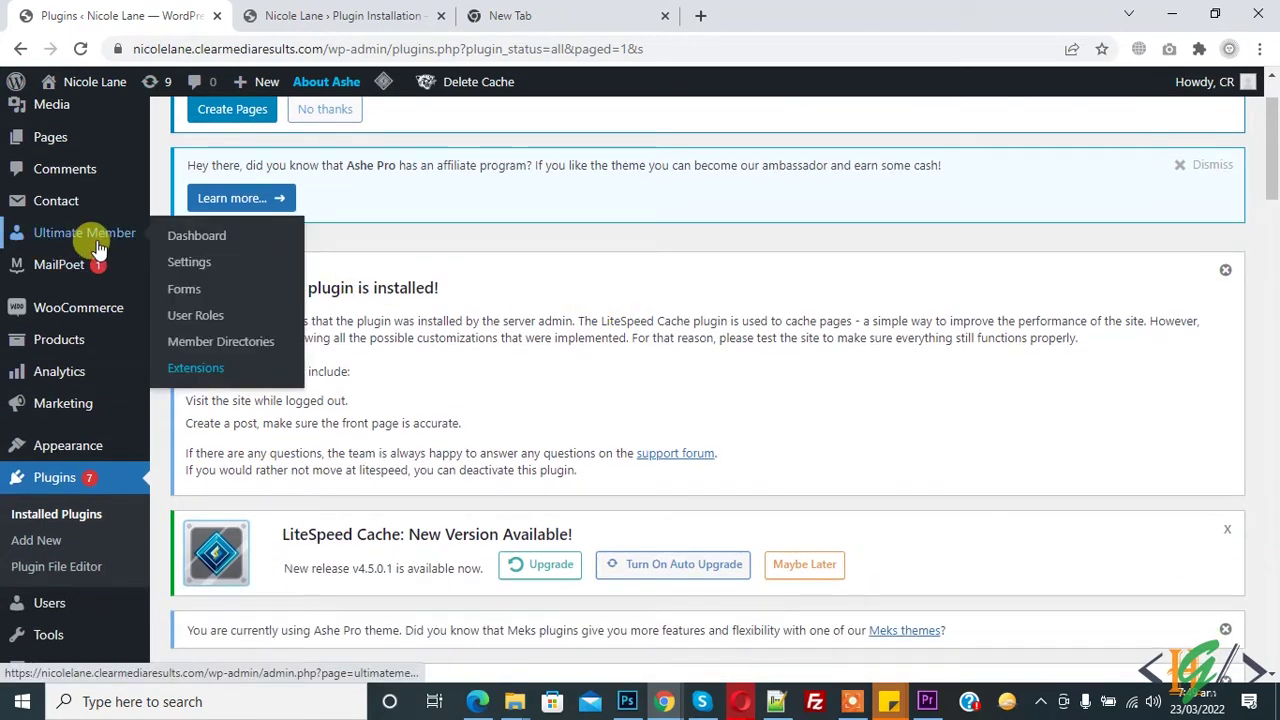
pyautogui.click(200, 265)
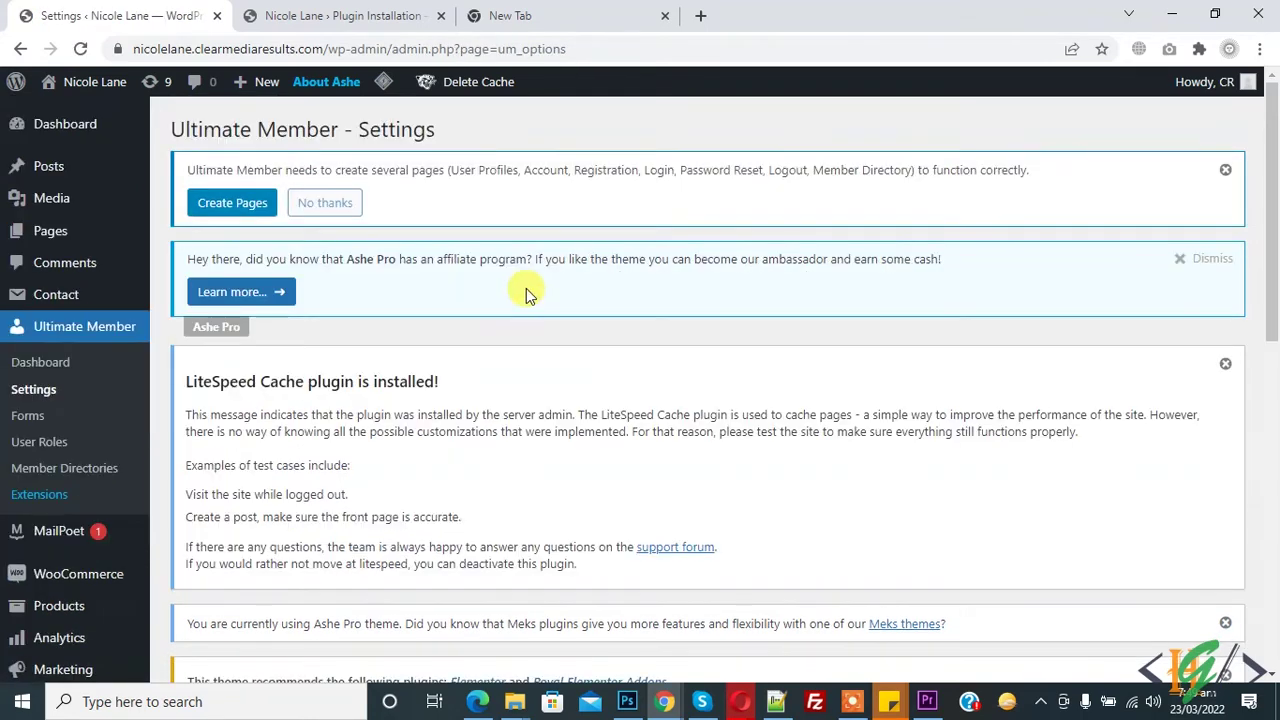
pyautogui.scroll(-6, 532, 296)
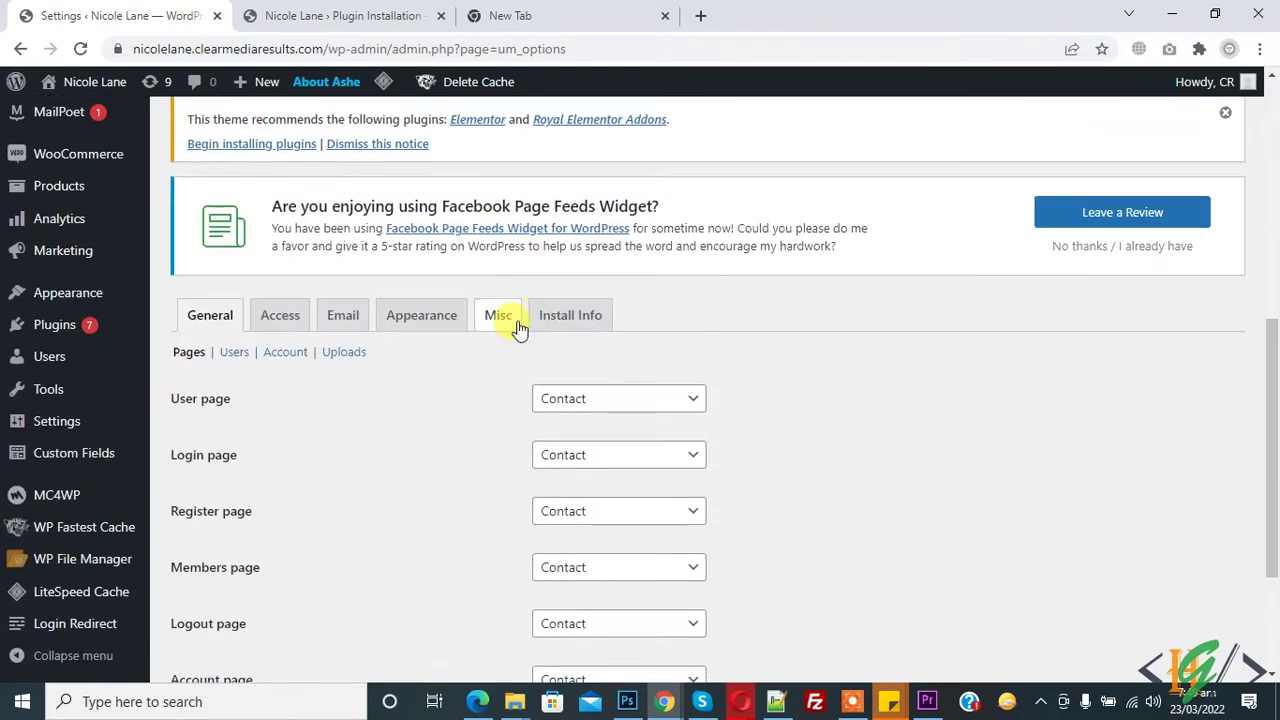
pyautogui.click(280, 322)
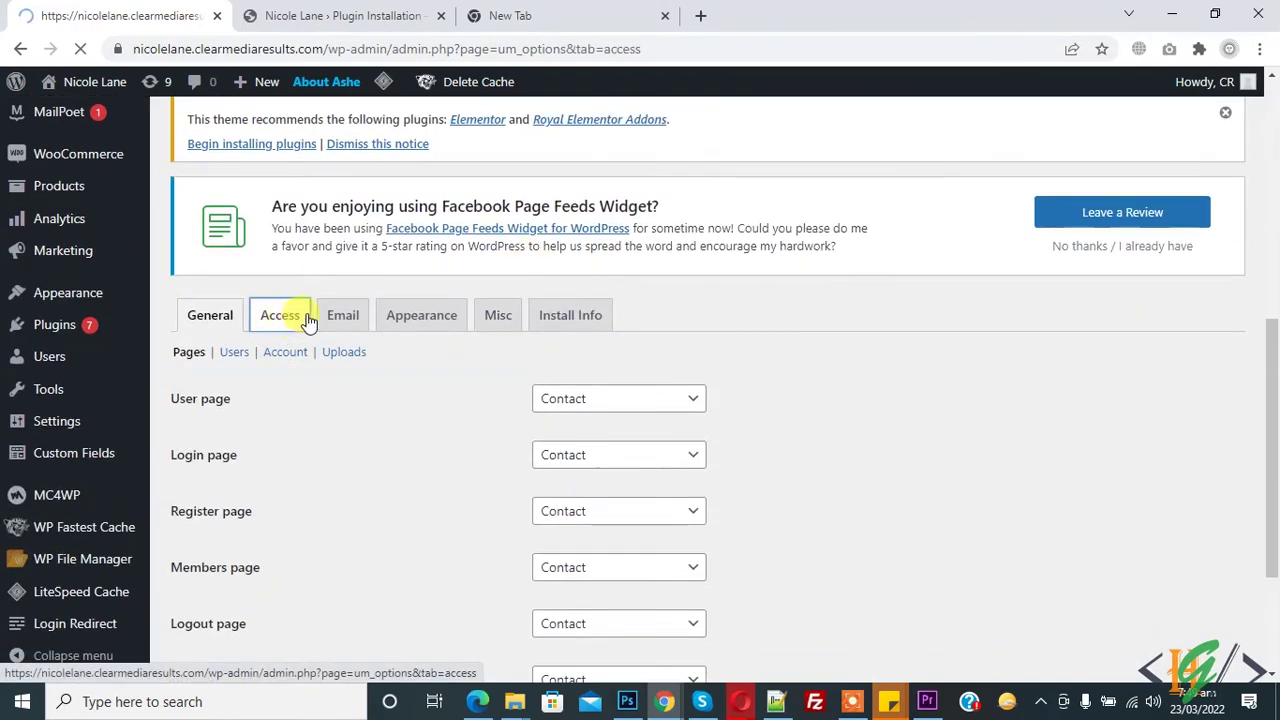
# Set Global Site Access to 'Site accessible to Logged In Users'.
pyautogui.scroll(-3, 443, 206)
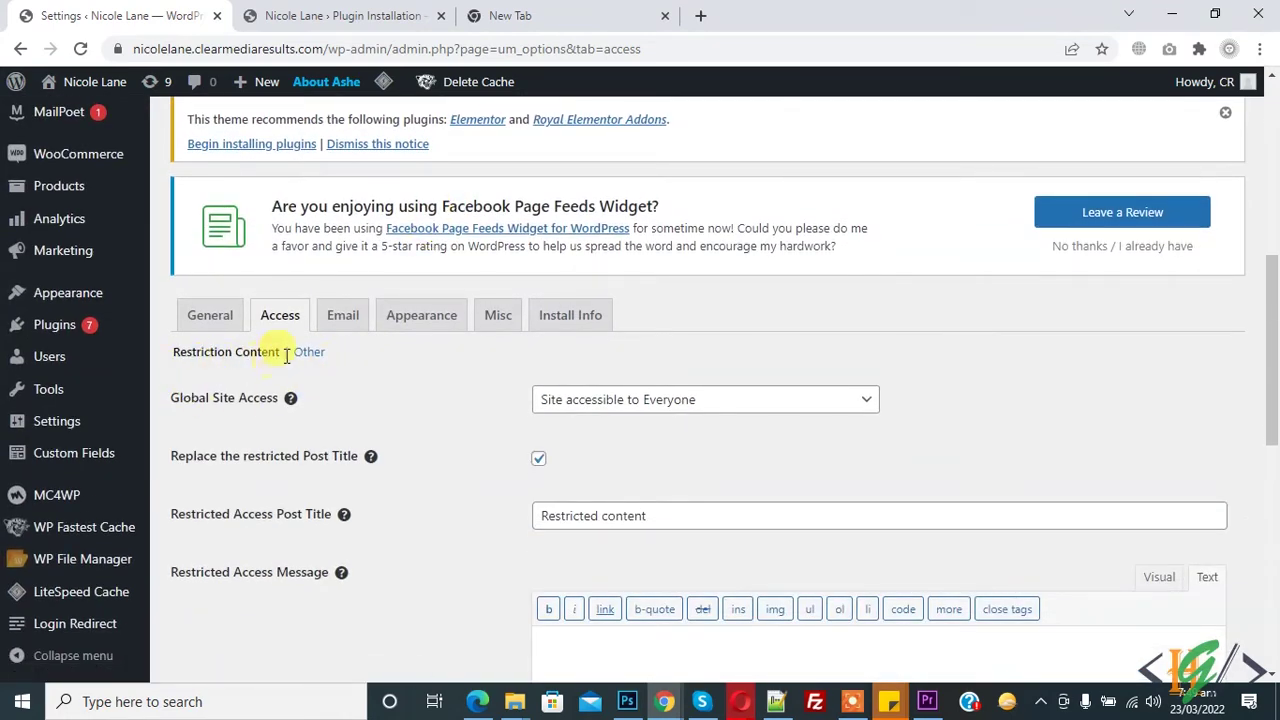
pyautogui.moveTo(174, 405); pyautogui.dragTo(247, 403)
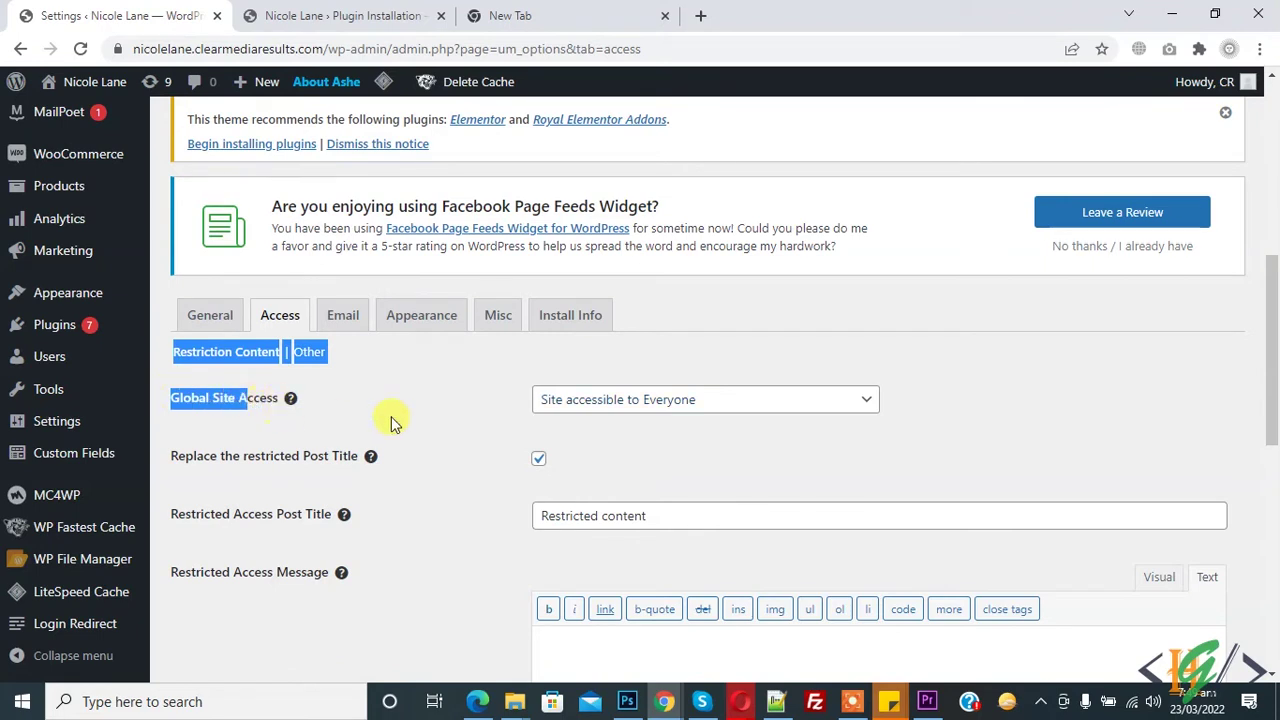
pyautogui.click(591, 404)
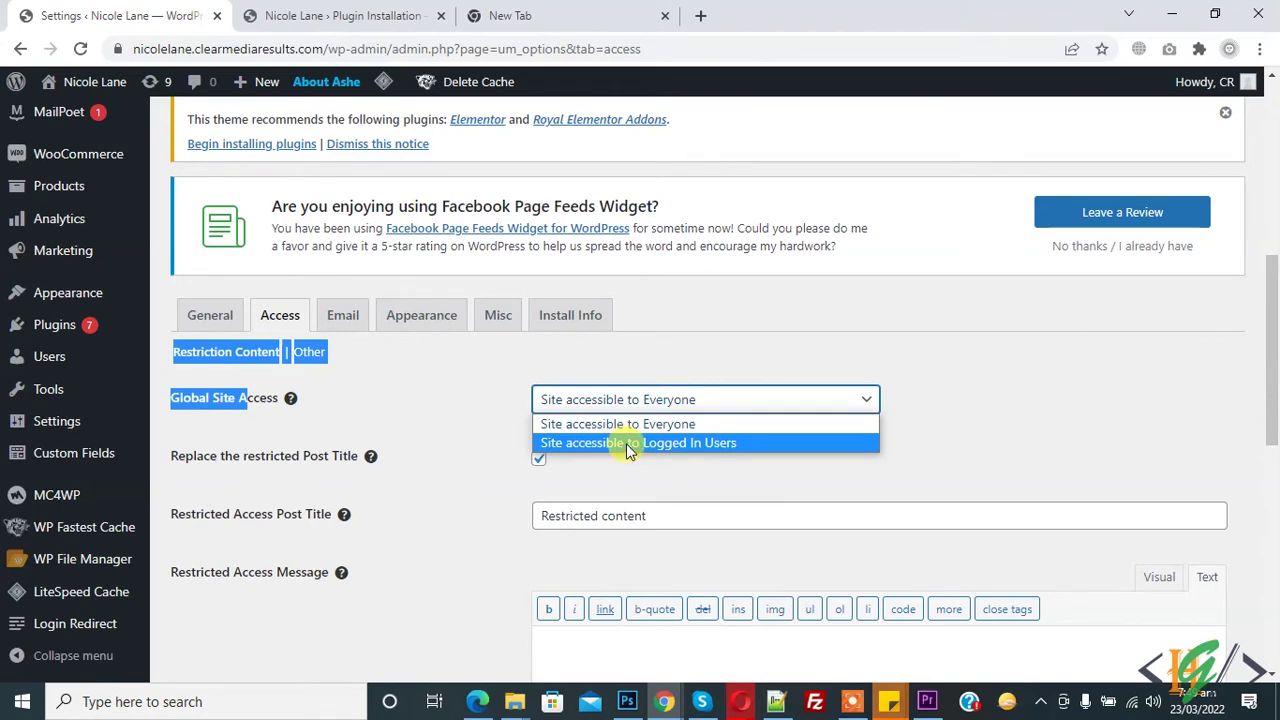
pyautogui.click(626, 443)
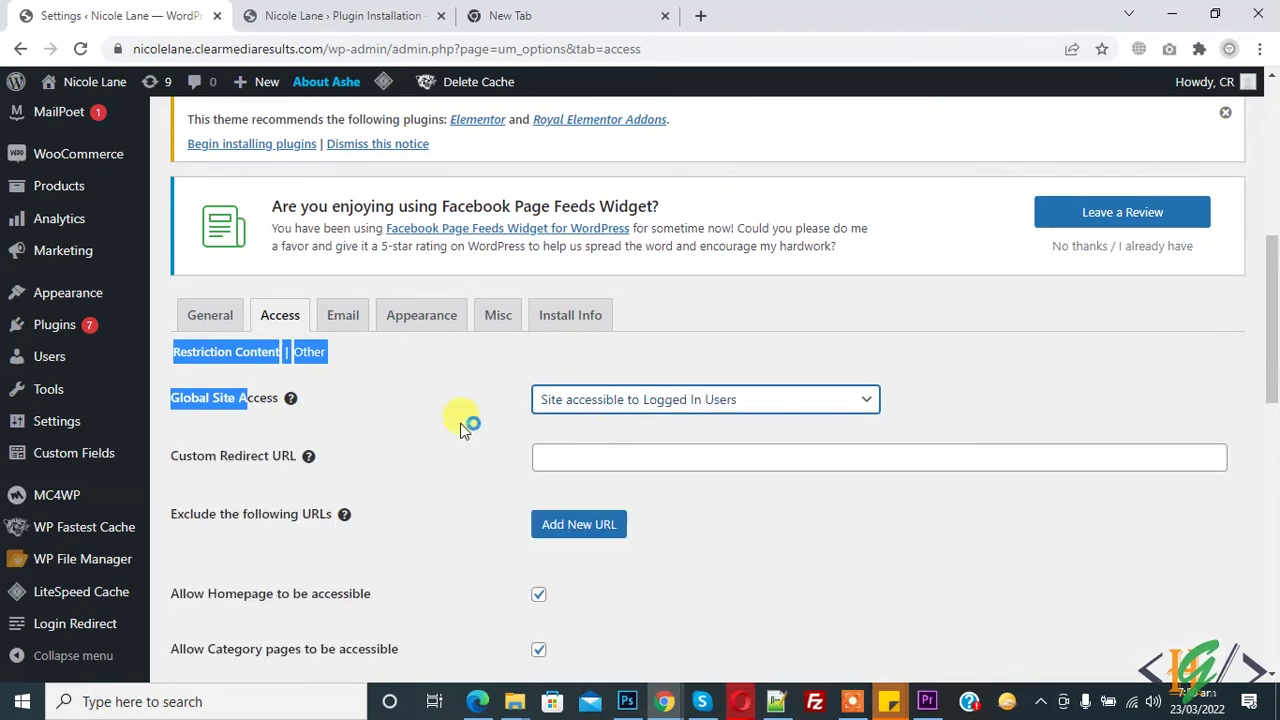
pyautogui.click(360, 451)
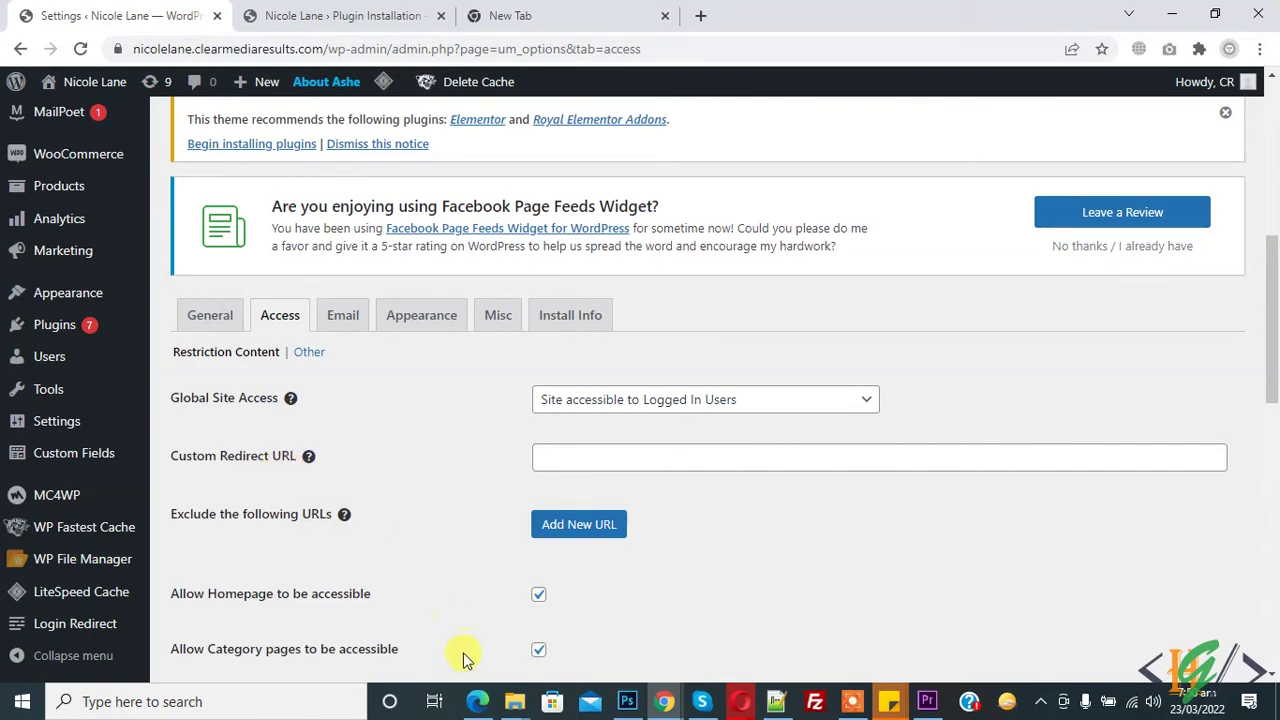
# Open the site's My Account page in Edge and select its address.
pyautogui.click(475, 700)
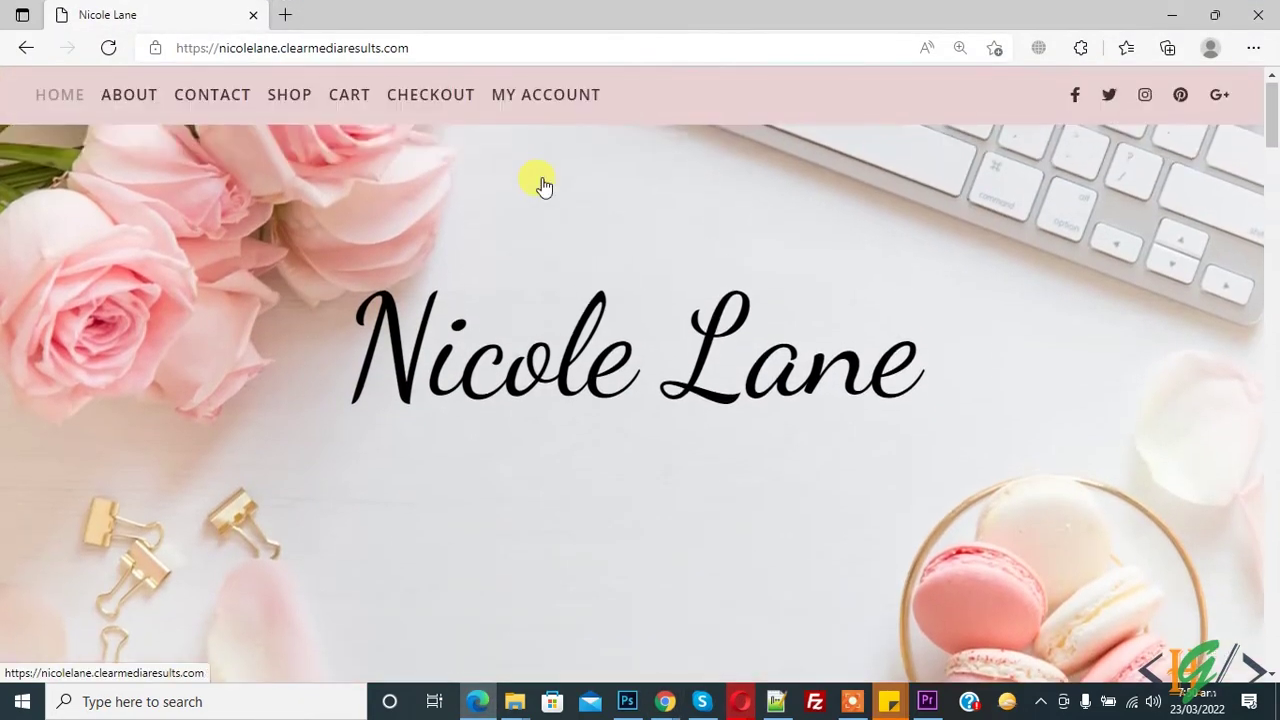
pyautogui.click(528, 100)
pyautogui.click(447, 47)
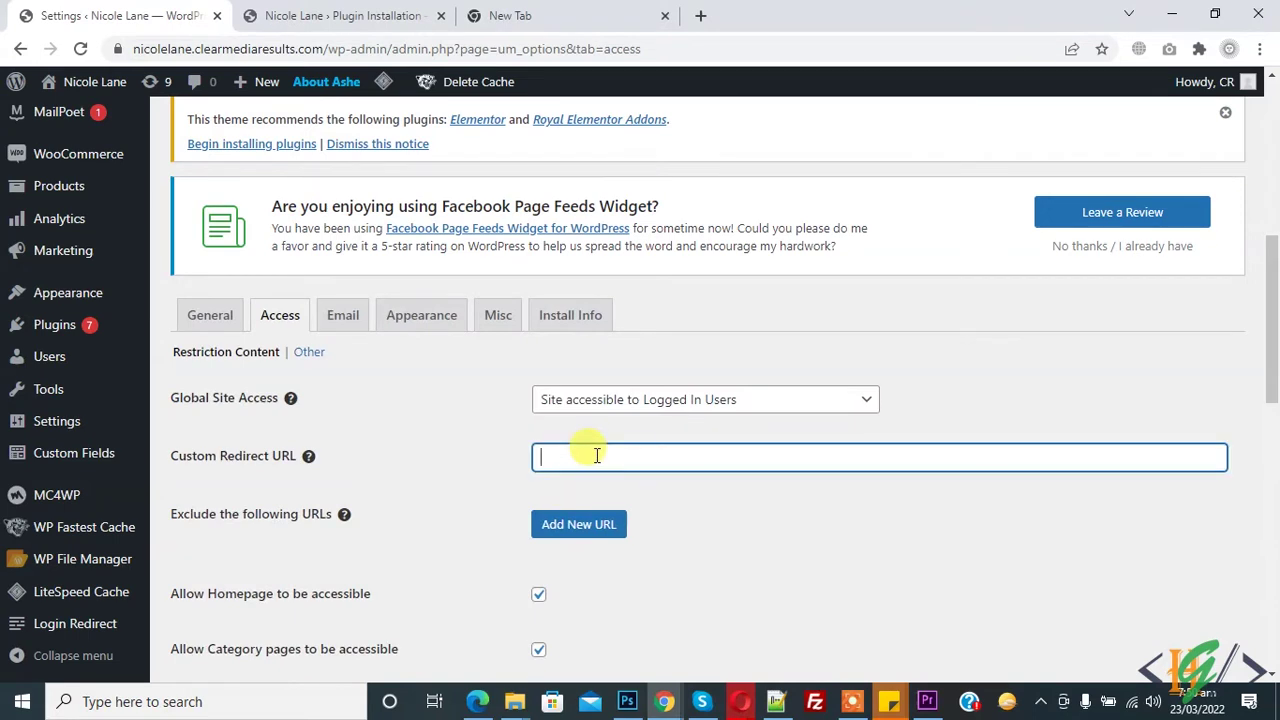
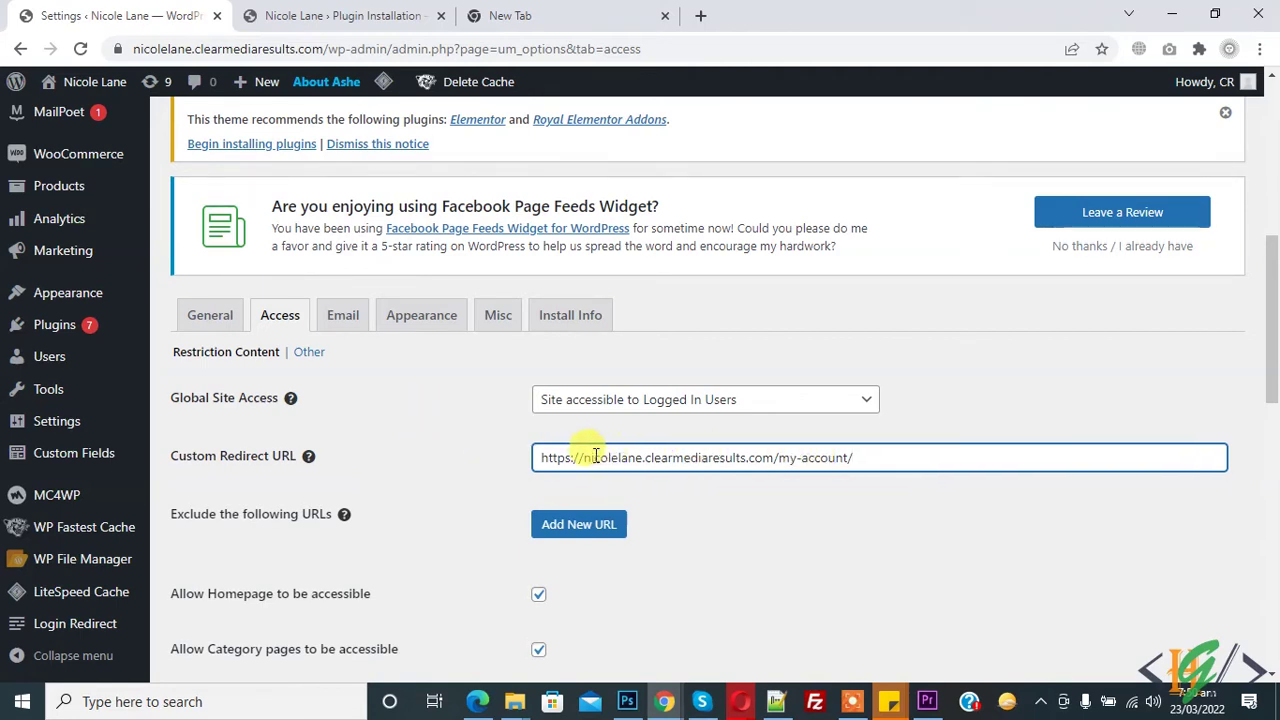
# Paste the My Account address as the Custom Redirect URL.
pyautogui.scroll(-1, 475, 432)
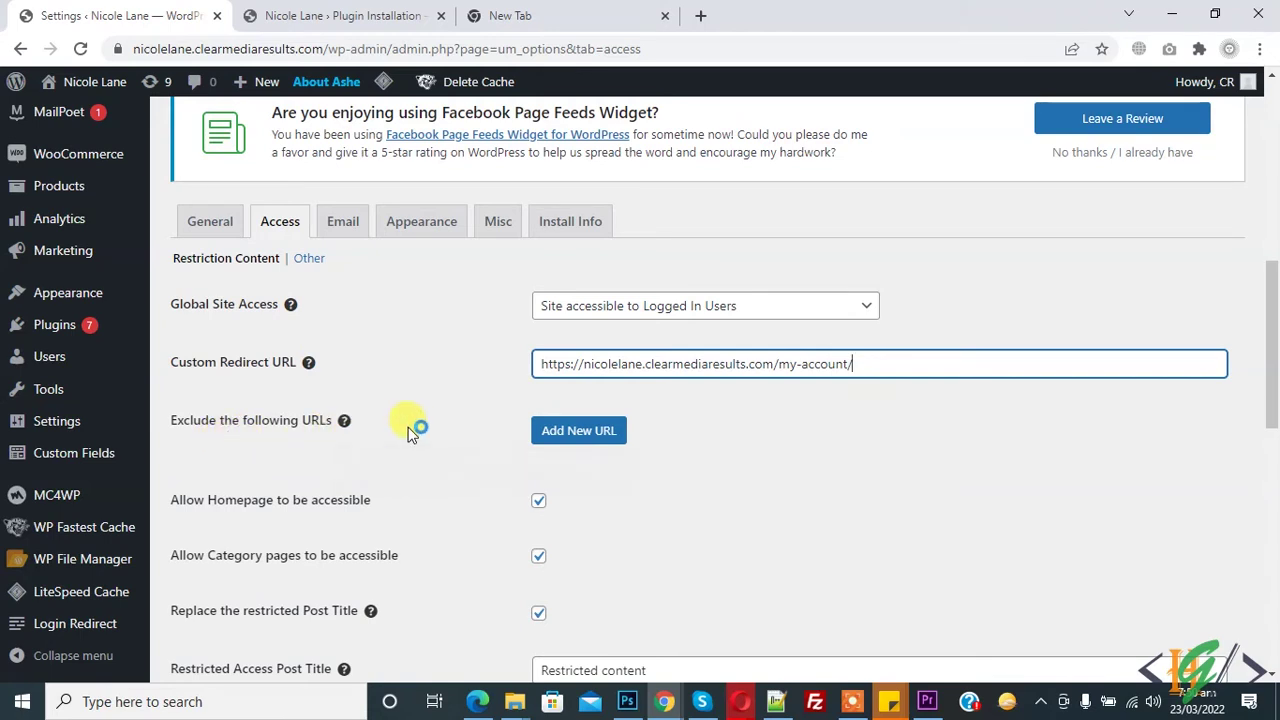
pyautogui.scroll(-1, 410, 430)
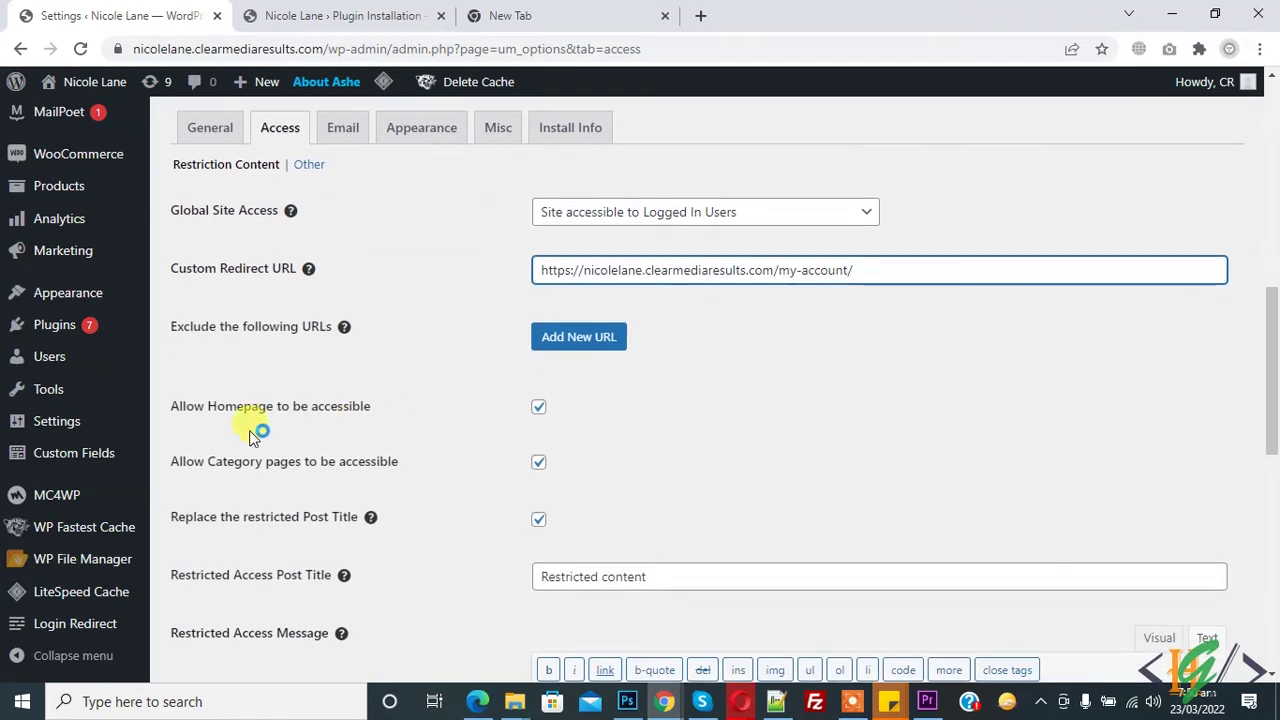
# Uncheck Allow Homepage and Allow Category pages, then save the access settings.
pyautogui.click(537, 410)
pyautogui.click(536, 468)
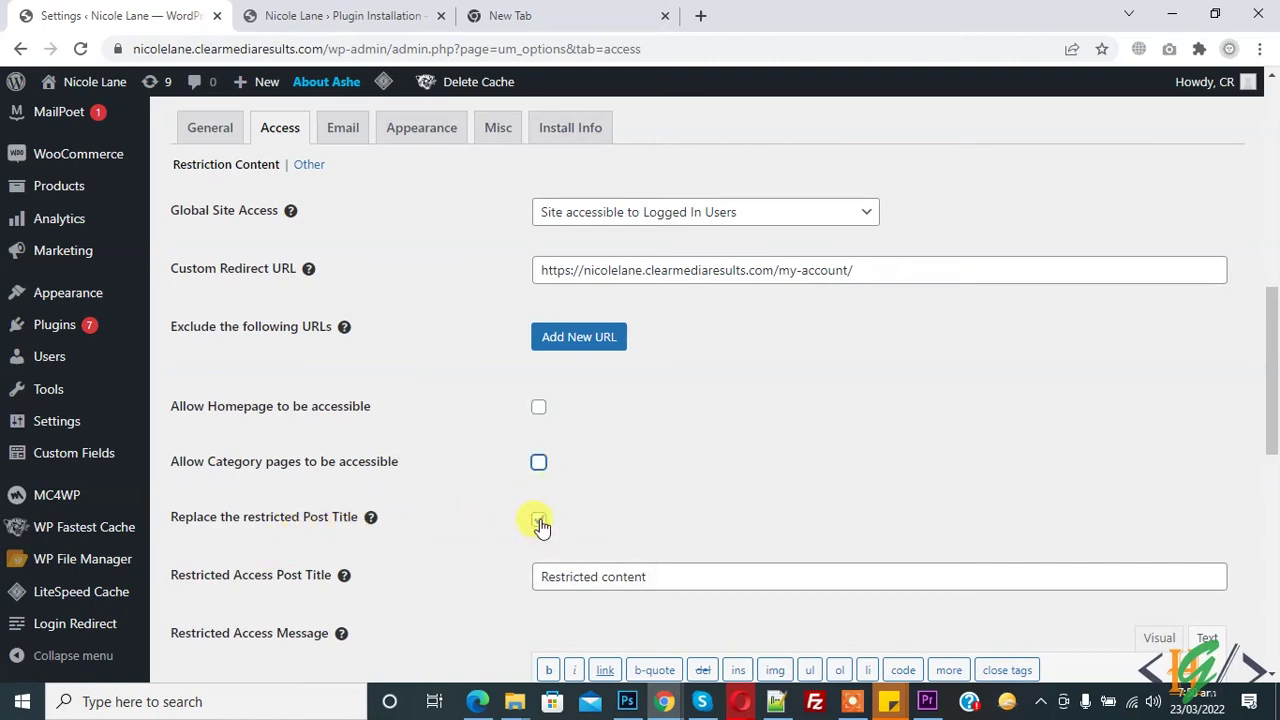
pyautogui.scroll(-6, 371, 500)
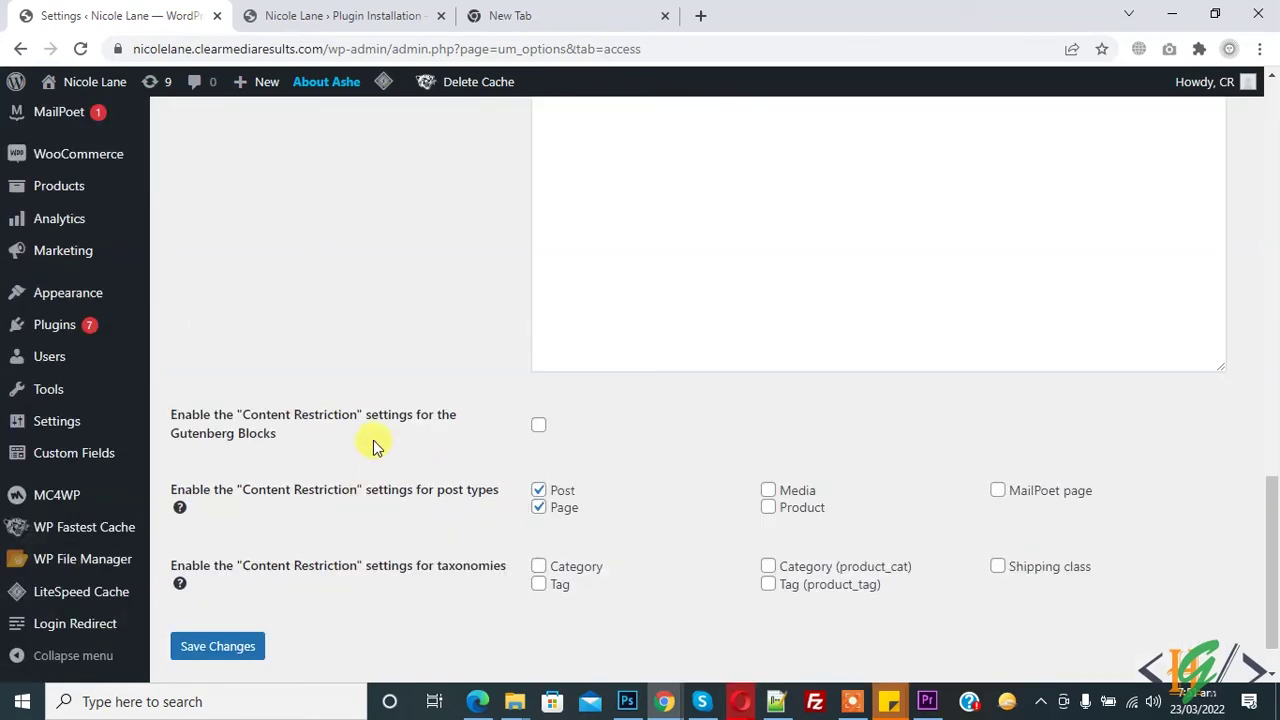
pyautogui.scroll(-1, 372, 447)
pyautogui.click(245, 587)
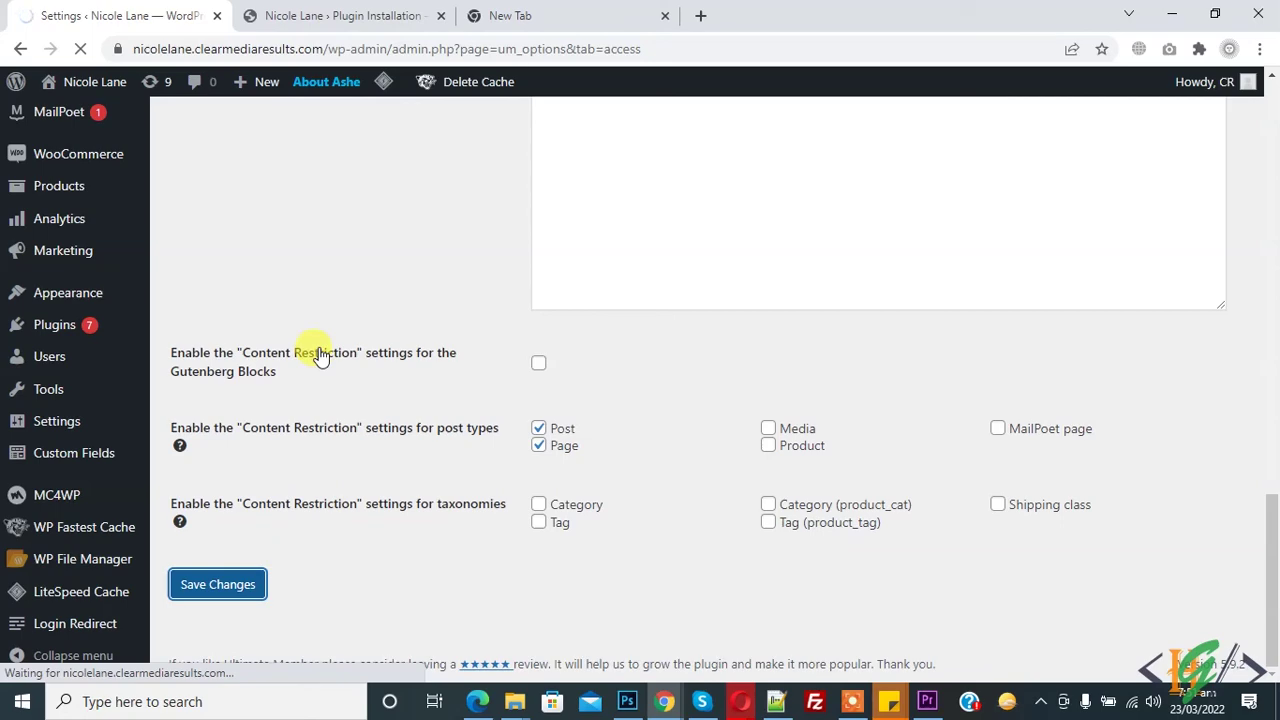
pyautogui.scroll(-3, 686, 309)
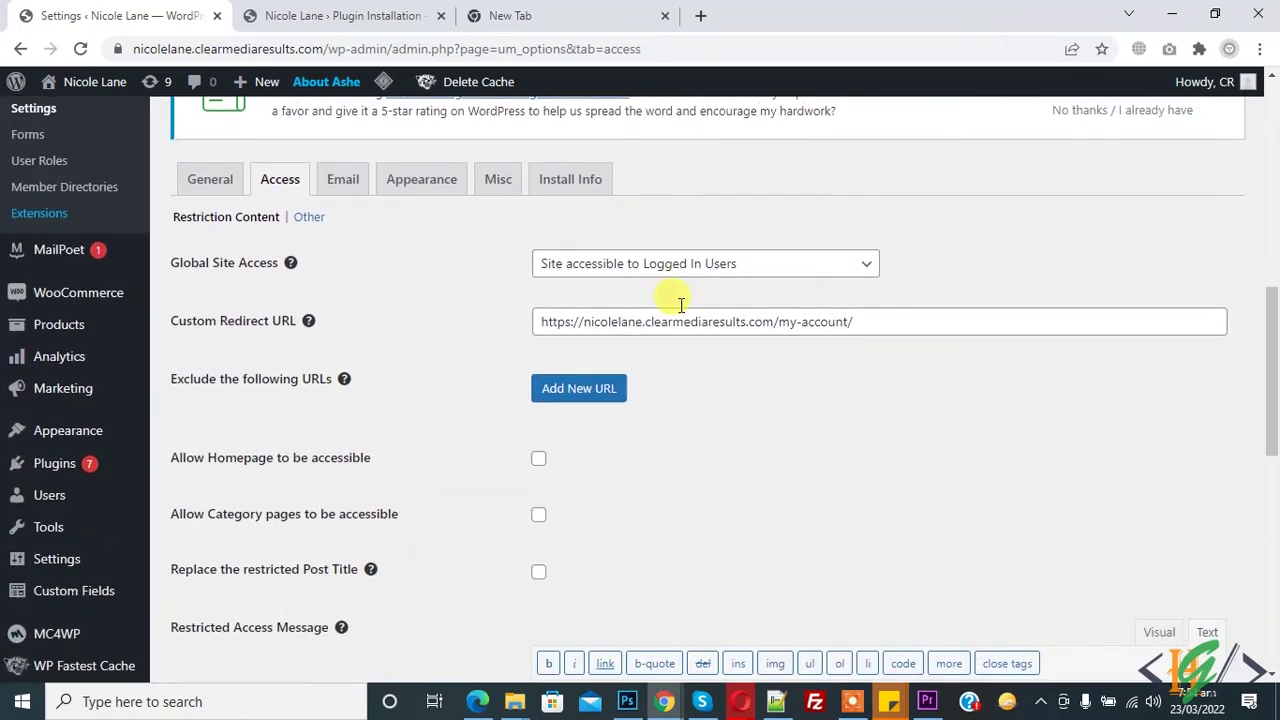
# Reload the live site in Edge so the new access settings apply.
pyautogui.click(478, 701)
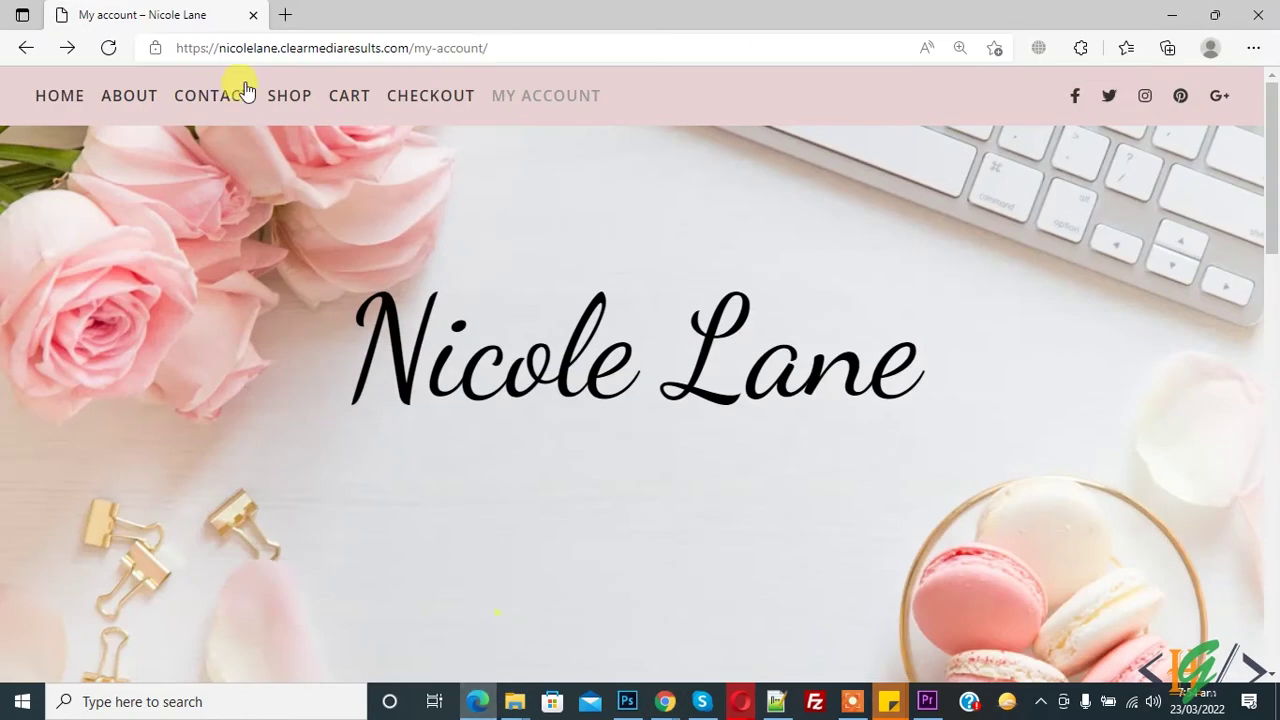
pyautogui.click(106, 52)
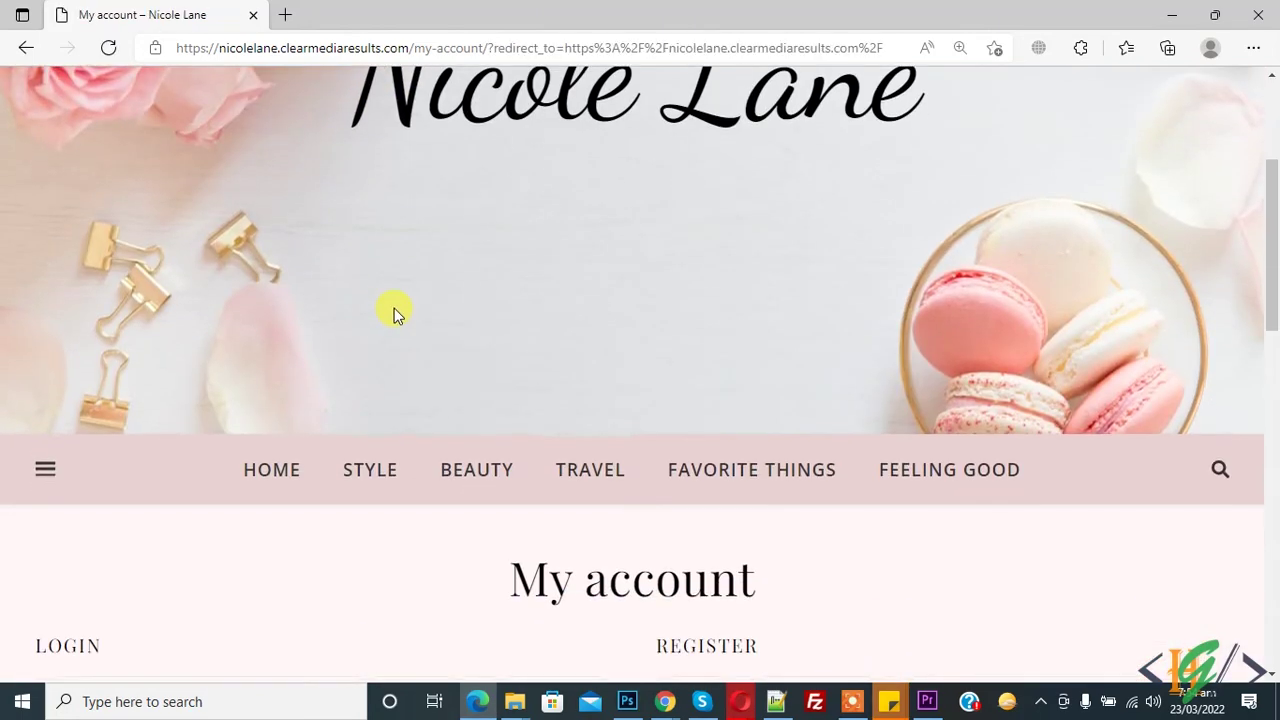
pyautogui.scroll(5, 395, 310)
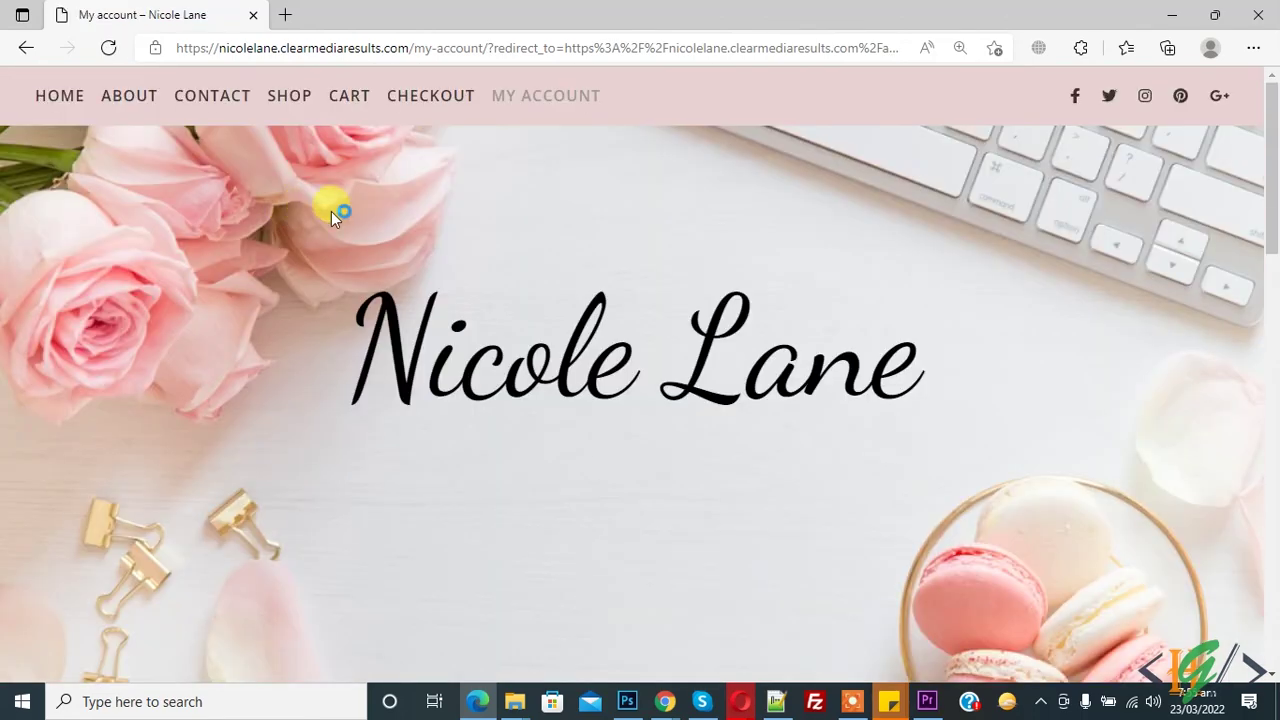
pyautogui.scroll(-5, 334, 211)
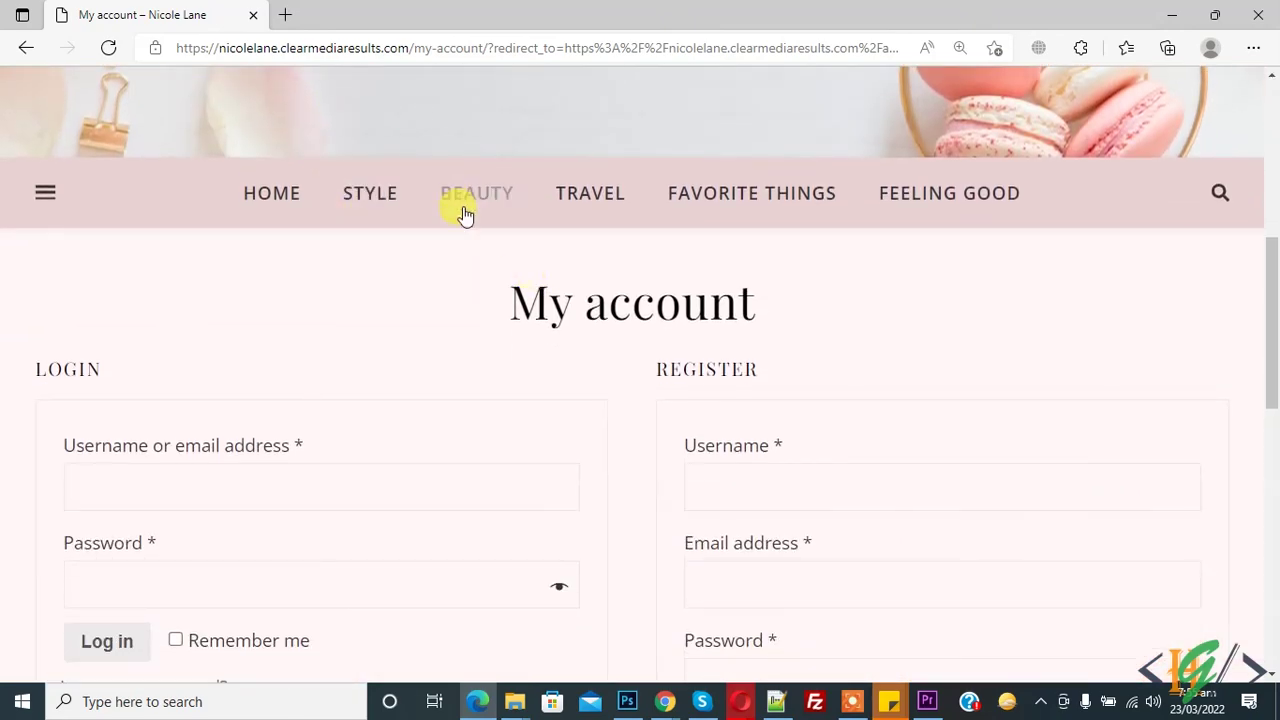
# Follow the STYLE link and confirm it lands on the My account login/register page.
pyautogui.click(392, 201)
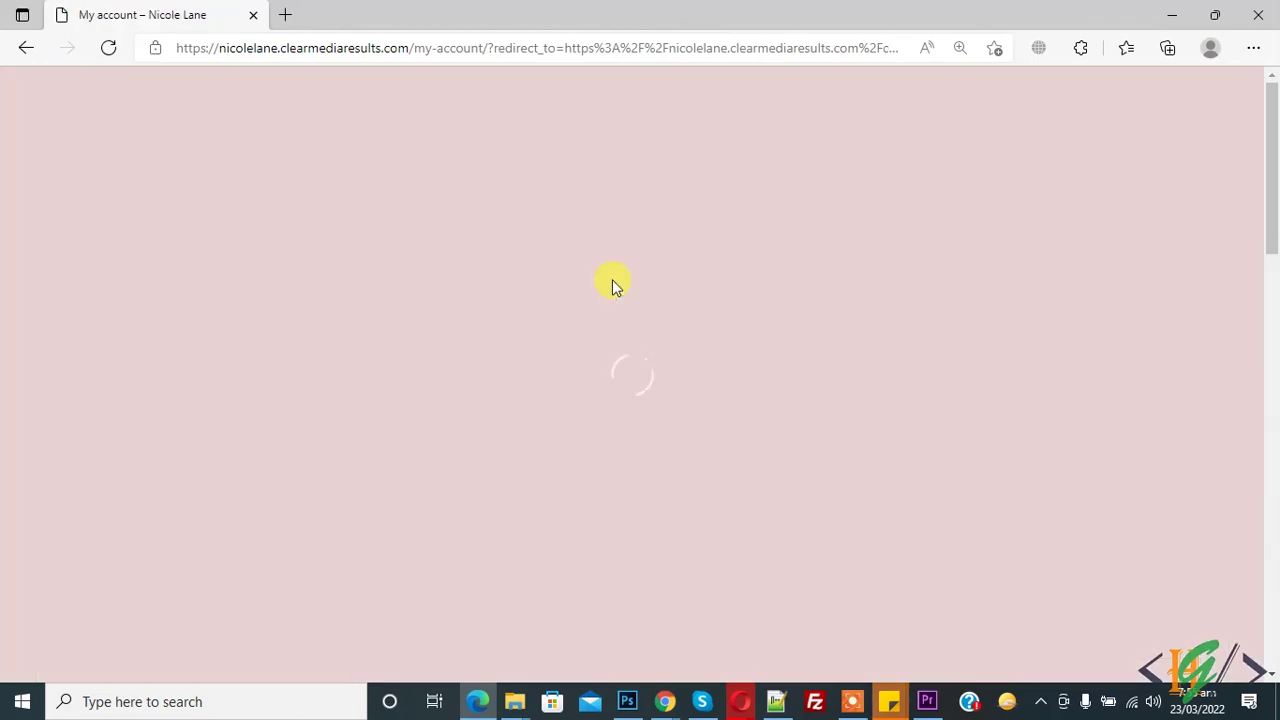
pyautogui.scroll(-2, 507, 260)
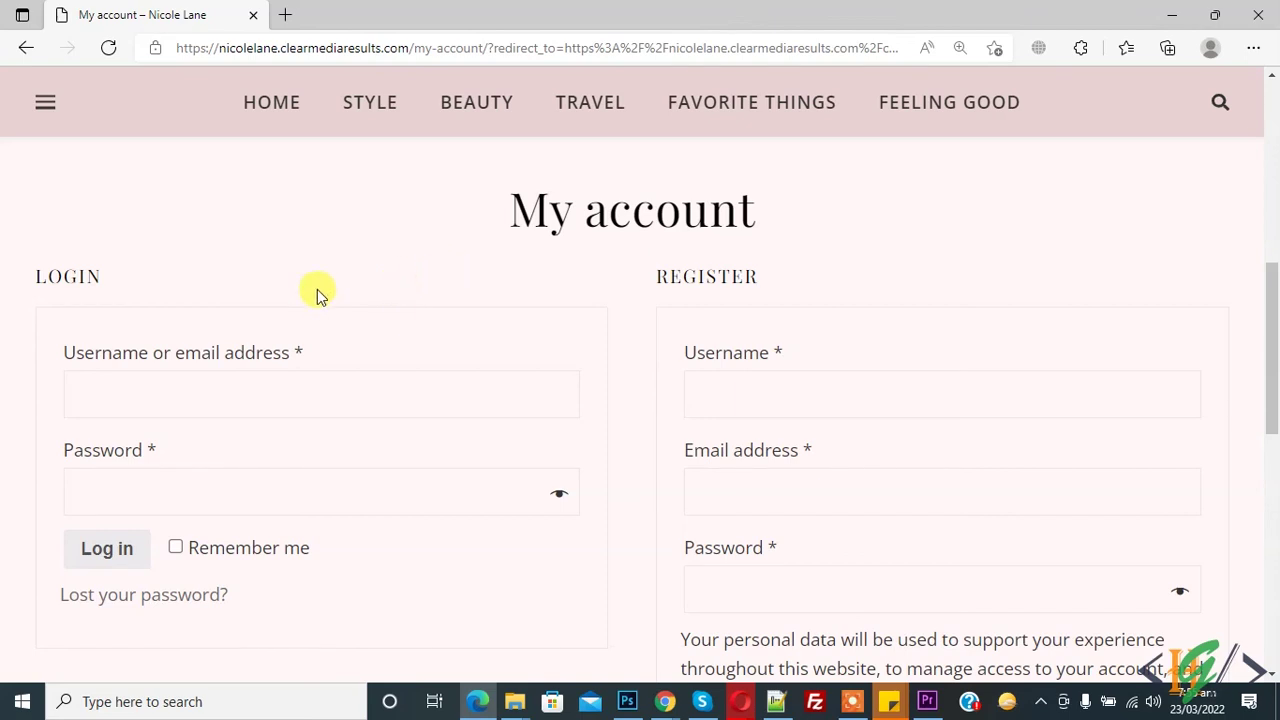
pyautogui.scroll(-2, 706, 298)
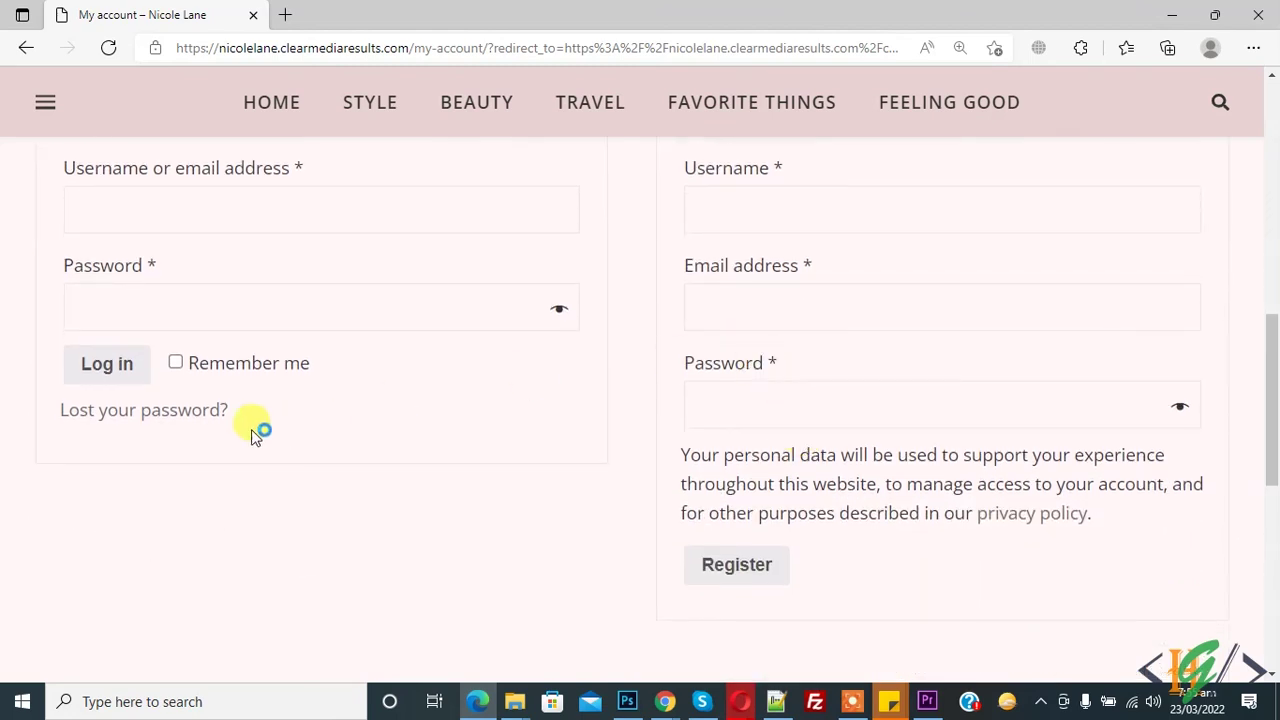
pyautogui.scroll(2, 254, 428)
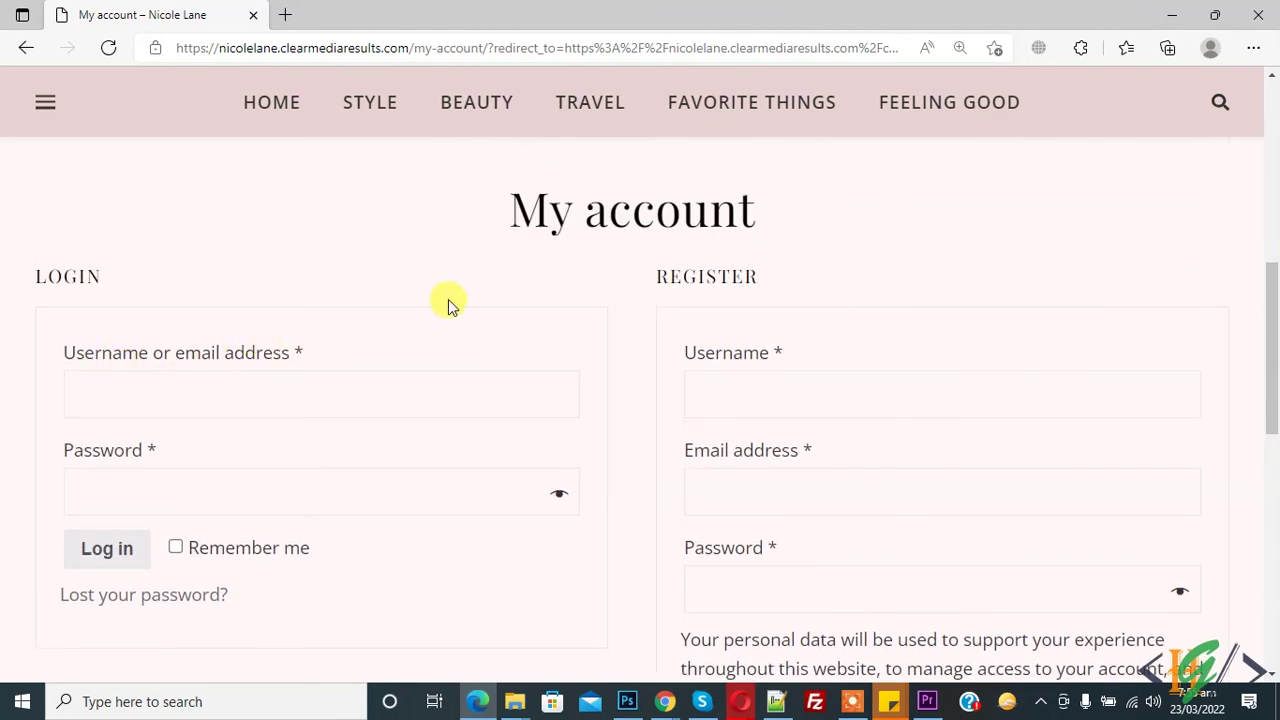